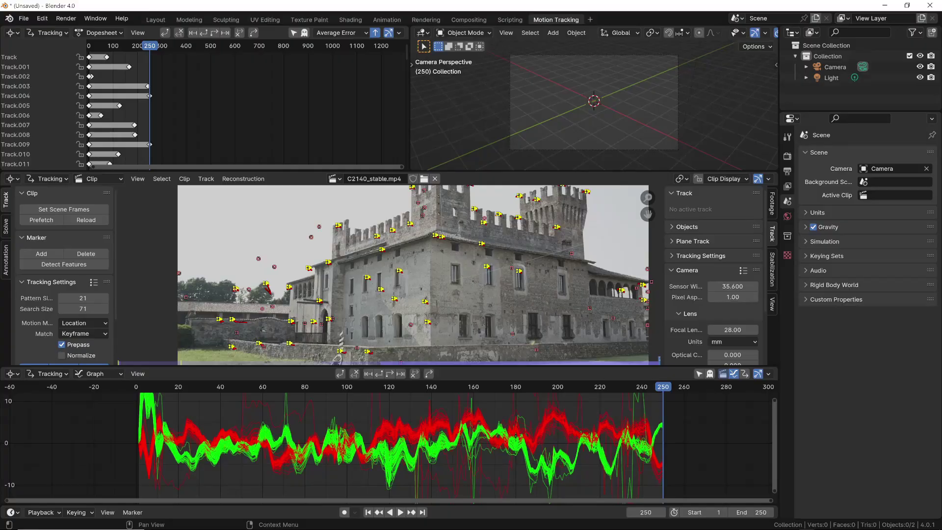
# - Inspect the tracking markers and their motion curves on the castle footage
pyautogui.click(446, 487)
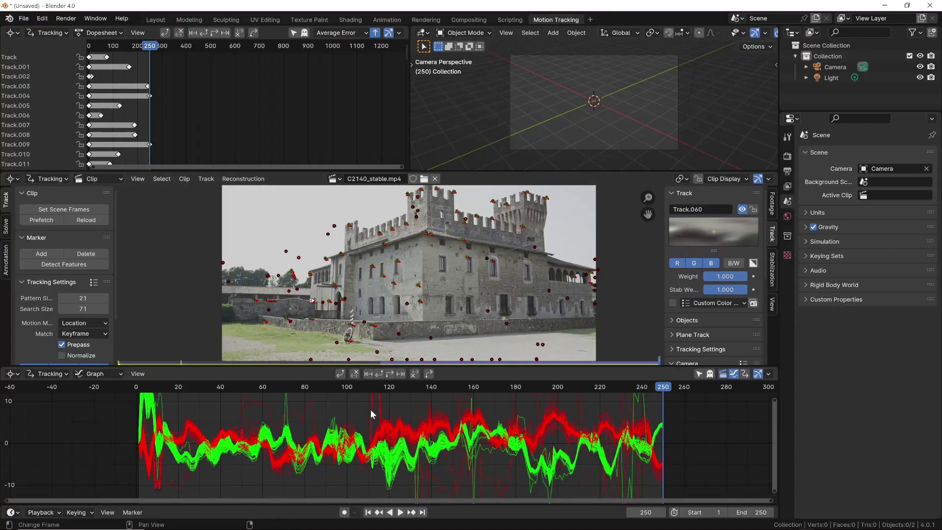
pyautogui.scroll(-2, 383, 416)
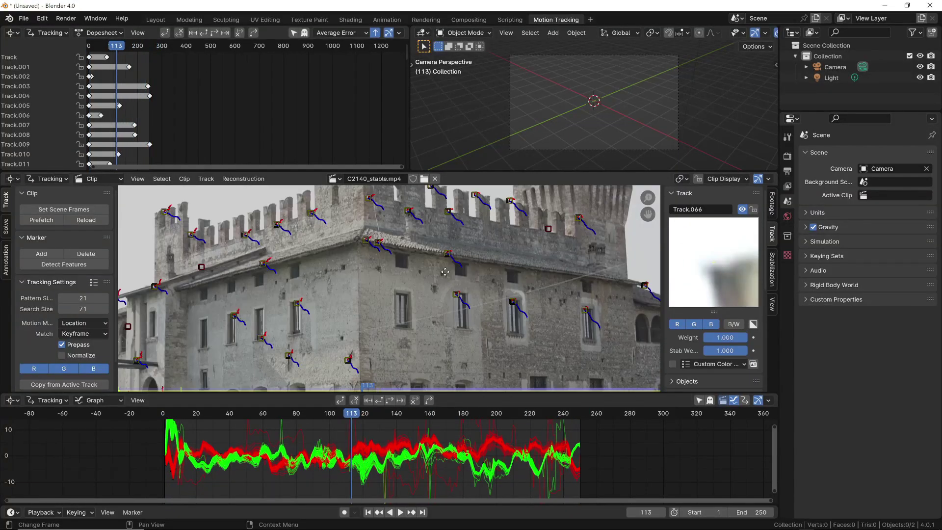
pyautogui.moveTo(478, 339); pyautogui.dragTo(527, 357, button='middle')
pyautogui.click(59, 326)
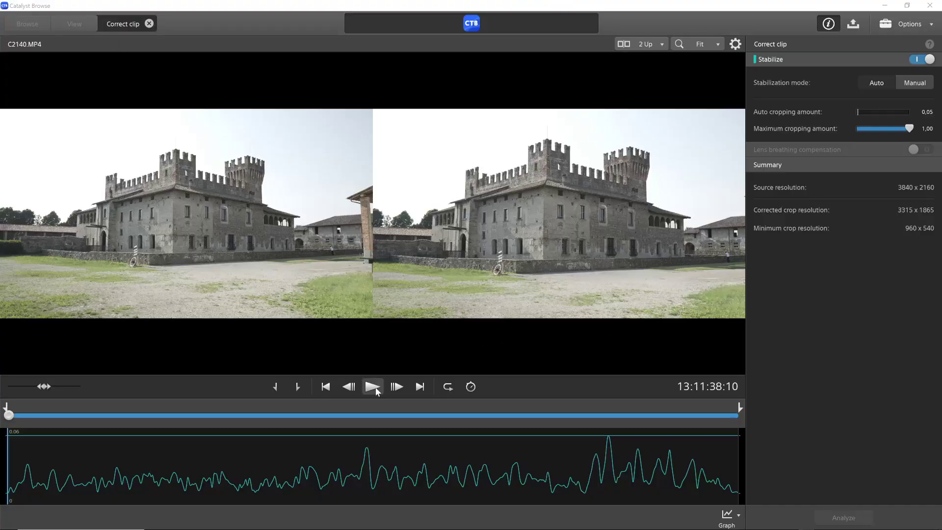
# - Switch to Catalyst Browse and play C2140.MP4 with the original and stabilized versions side by side
pyautogui.click(373, 388)
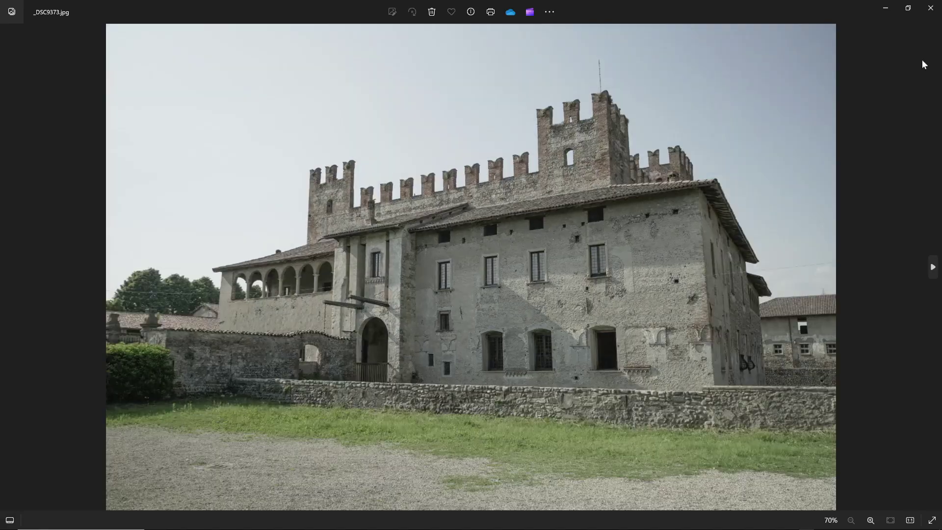
# - Switch to the photo viewer and look through the castle photo series from _DSC9373.jpg onward, covering the building from all photographed angles
pyautogui.press('Right')
pyautogui.press('Right')
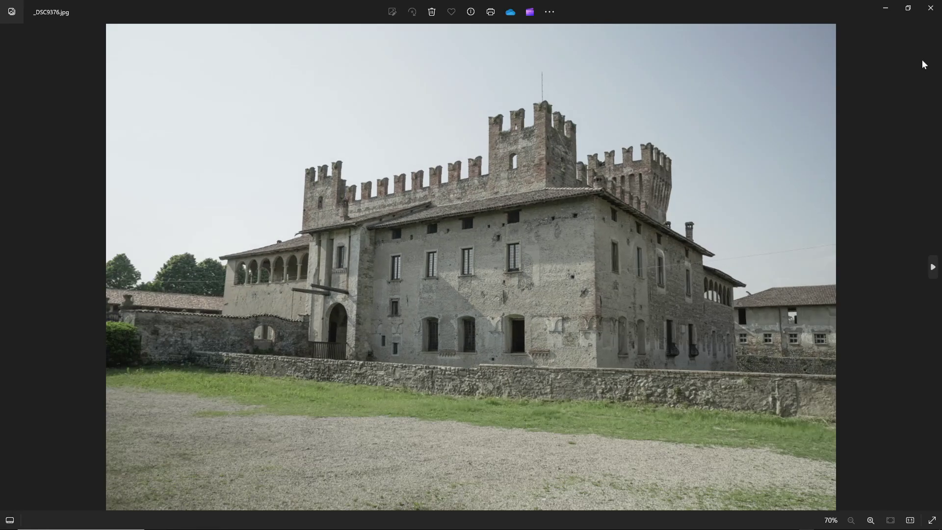
pyautogui.press('Right')
pyautogui.press('Right')
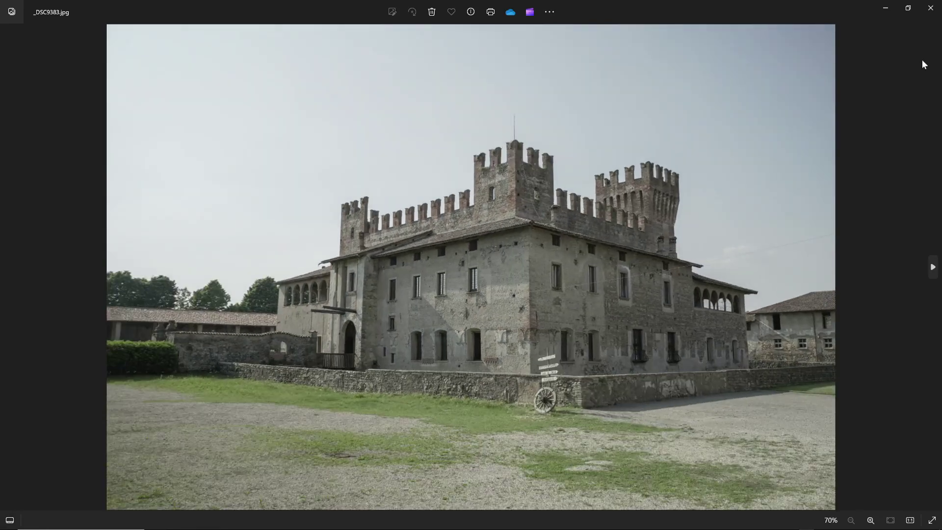
pyautogui.press('Right')
pyautogui.press('Right')
pyautogui.press('Right')
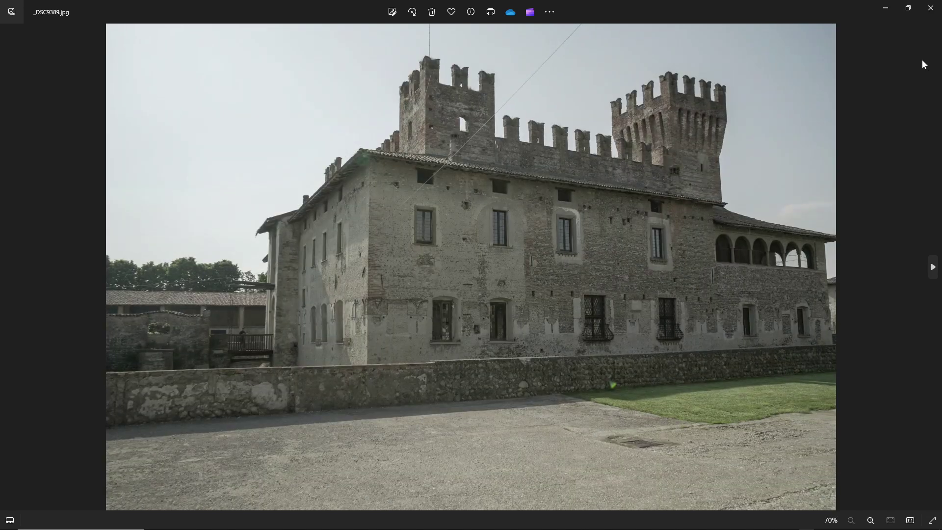
pyautogui.press('Right')
pyautogui.press('Right')
pyautogui.press('Right')
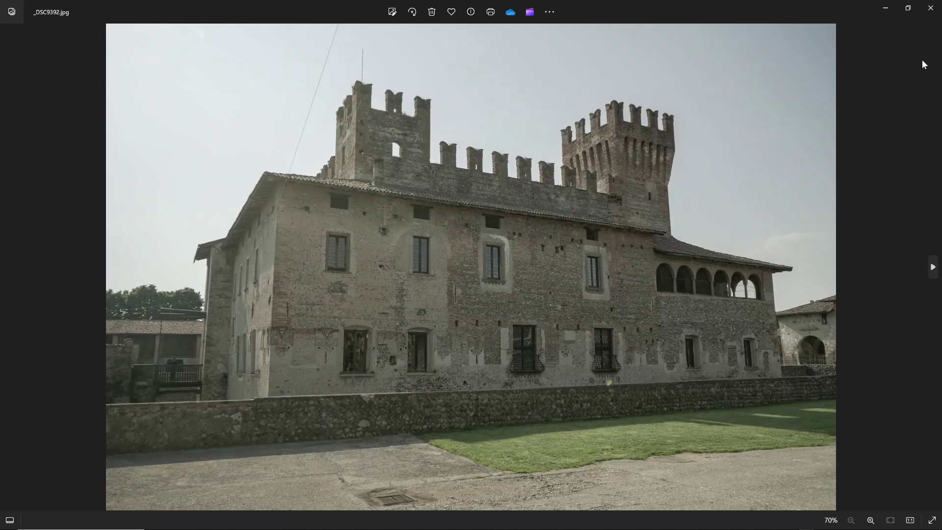
pyautogui.press('Right')
pyautogui.press('Right')
pyautogui.press('Right')
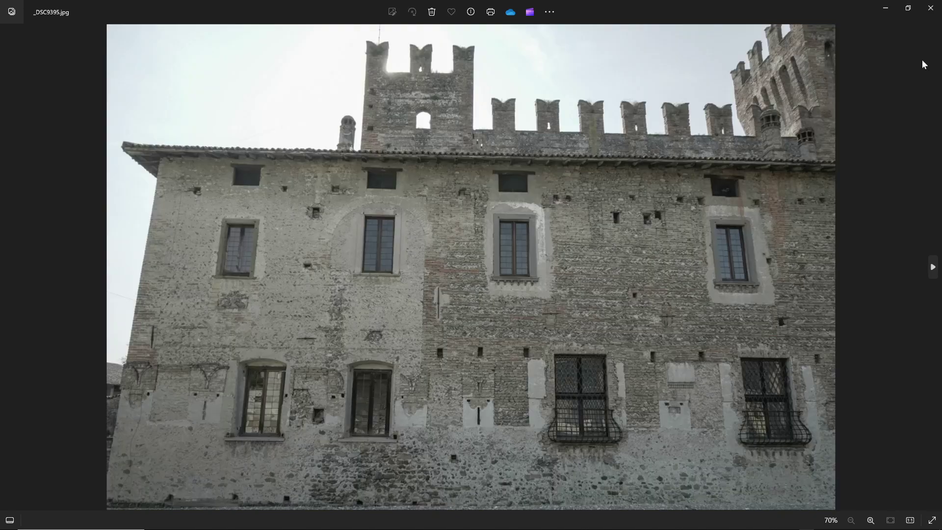
pyautogui.press('Right')
pyautogui.press('Right')
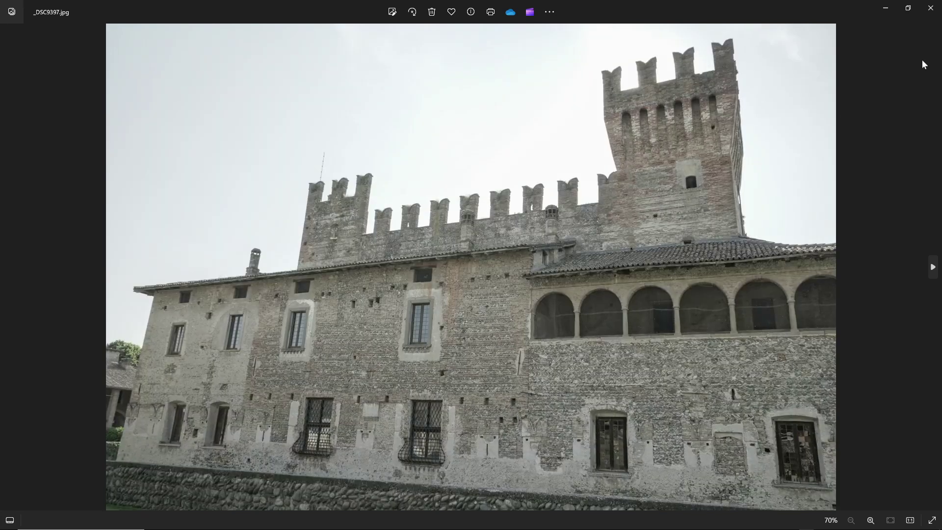
pyautogui.press('Right')
pyautogui.press('Right')
pyautogui.press('Right')
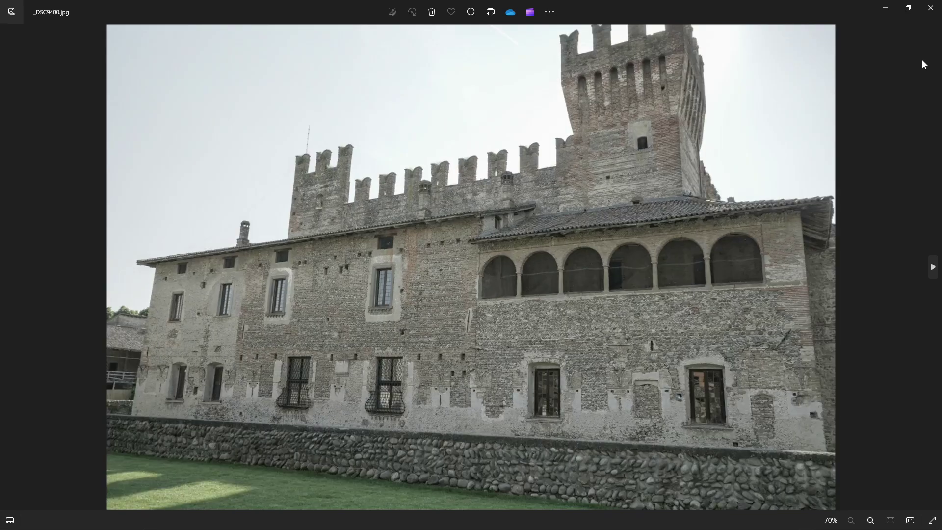
pyautogui.press('Right')
pyautogui.press('Right')
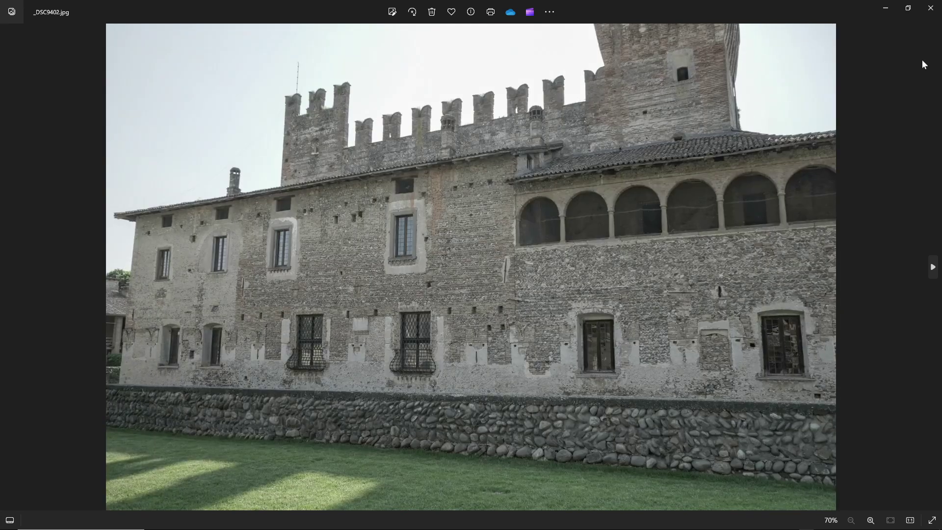
pyautogui.press('Right')
pyautogui.press('Right')
pyautogui.press('Right')
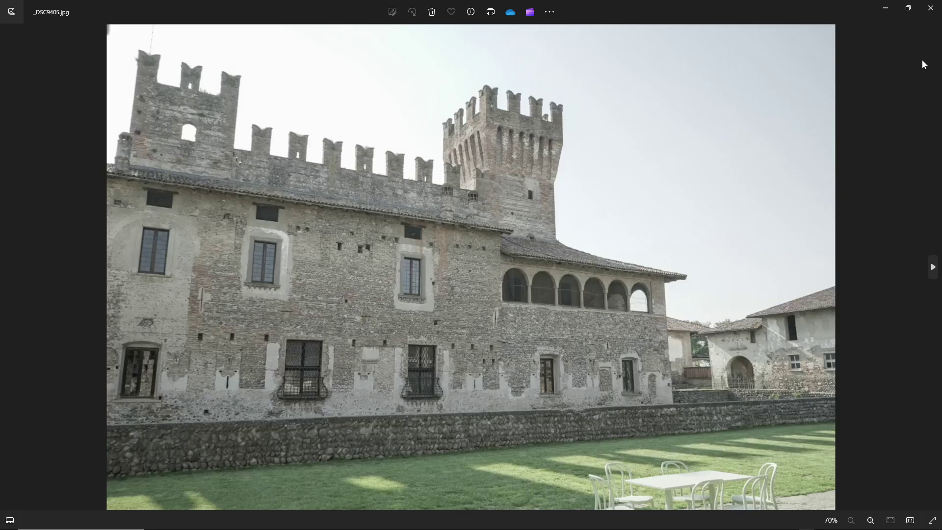
pyautogui.press('Right')
pyautogui.press('Right')
pyautogui.press('Right')
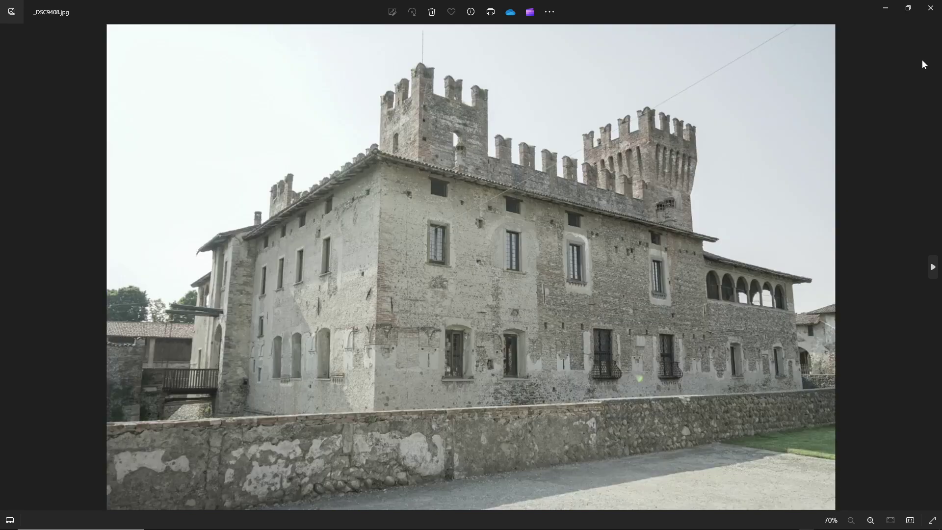
pyautogui.press('Right')
pyautogui.press('Right')
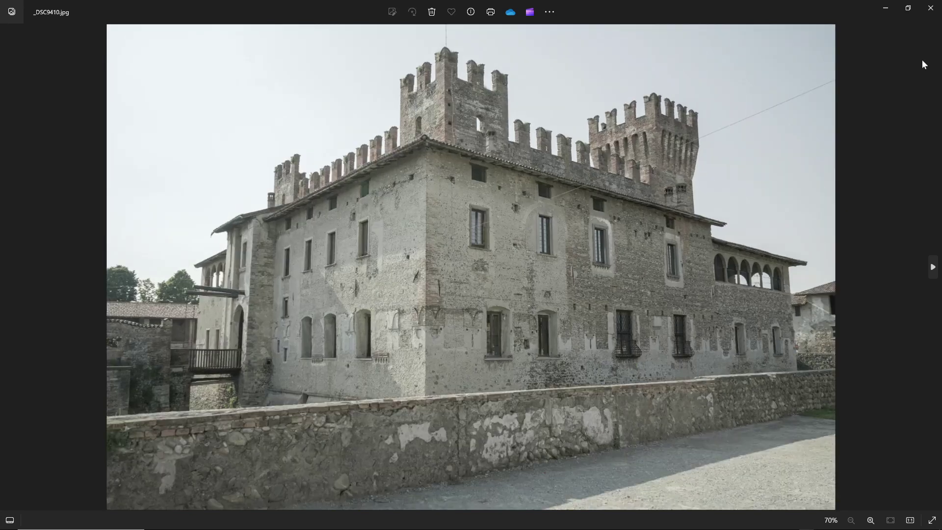
pyautogui.press('Right')
pyautogui.press('Right')
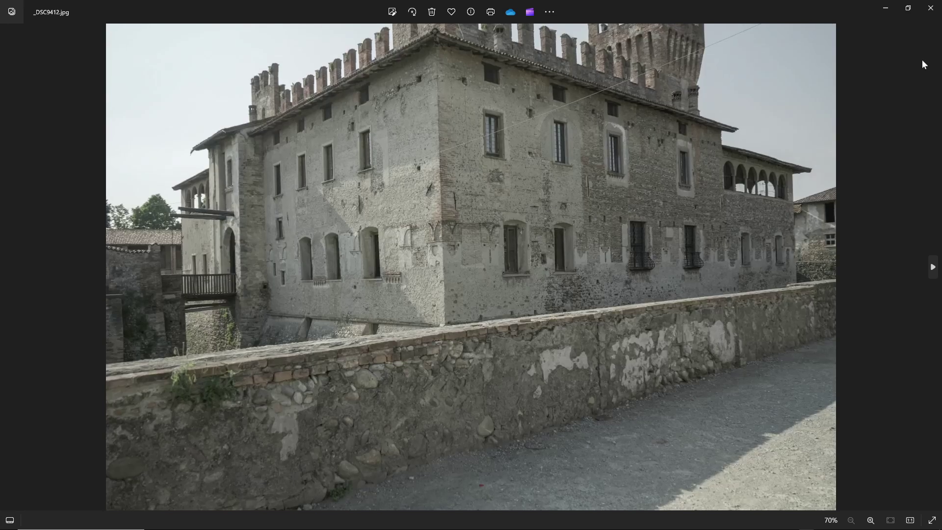
pyautogui.press('Right')
pyautogui.press('Right')
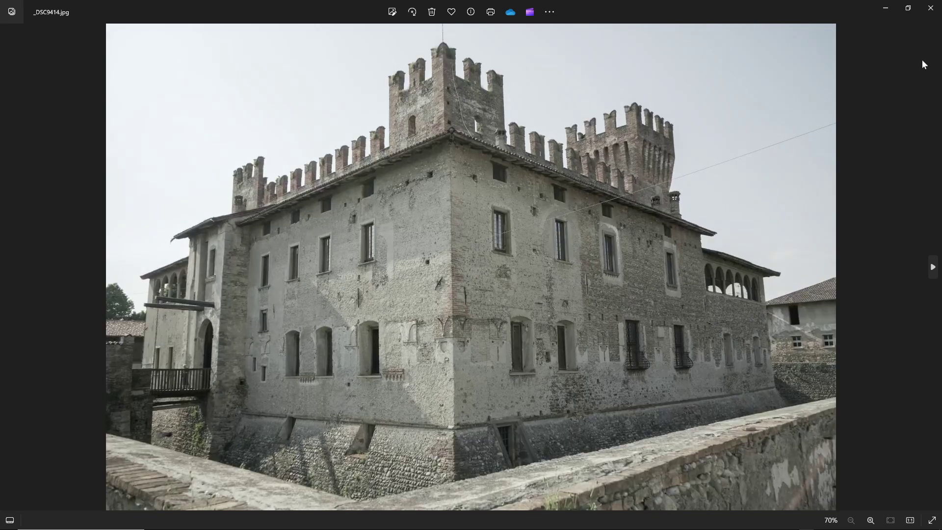
pyautogui.press('Right')
pyautogui.press('Right')
pyautogui.press('Right')
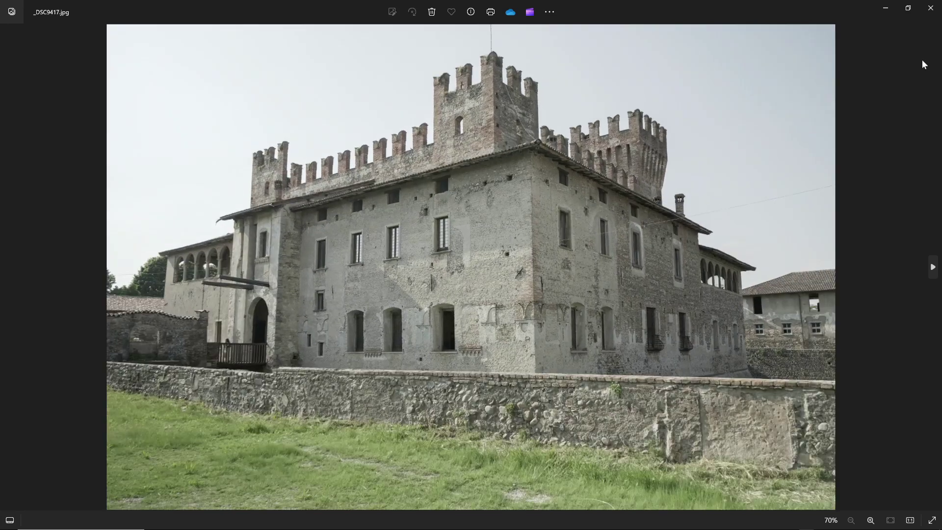
pyautogui.press('Right')
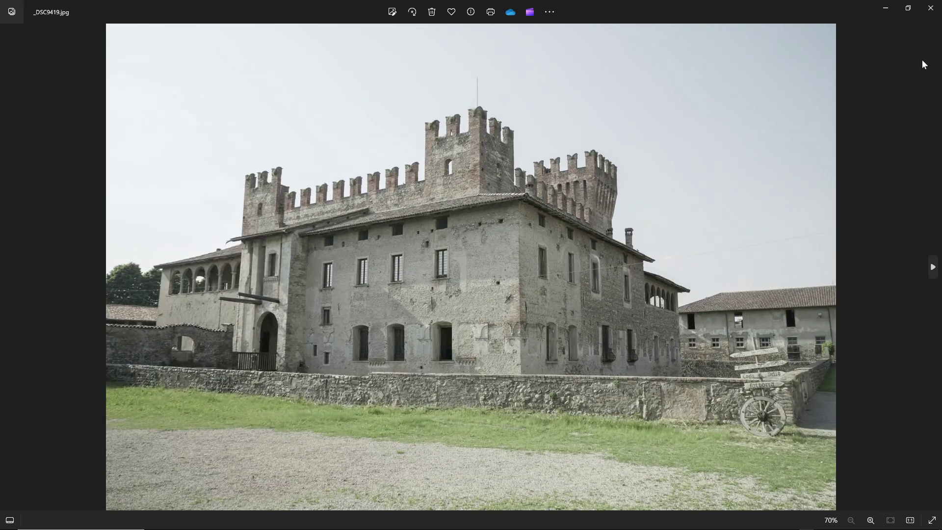
pyautogui.press('Right')
pyautogui.press('Right')
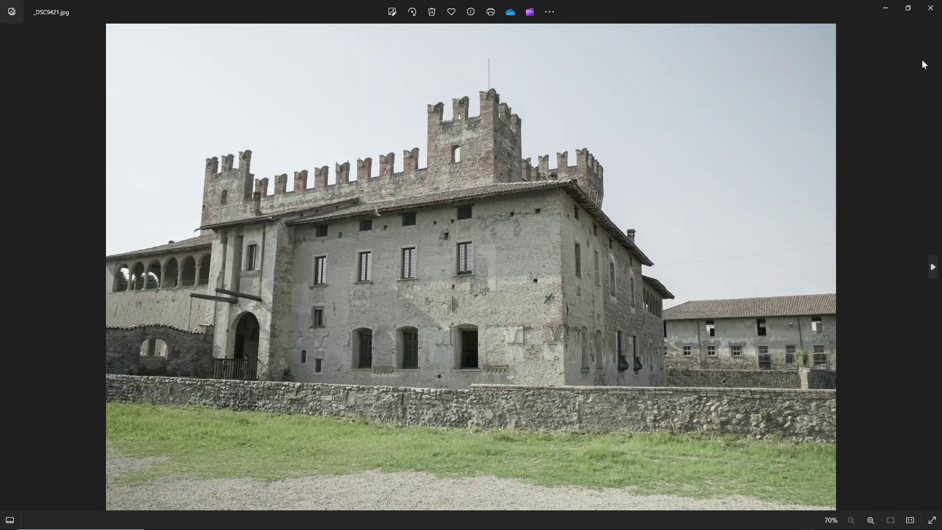
pyautogui.press('Right')
pyautogui.press('Right')
pyautogui.press('Right')
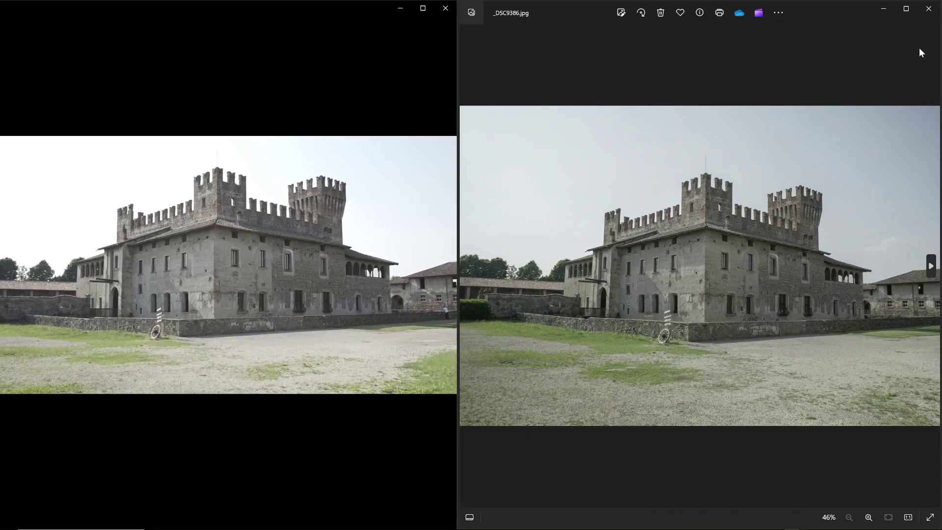
# - Compare the castle video with the photos from _DSC9386.jpg onward, side by side
pyautogui.press('Right')
pyautogui.press('Right')
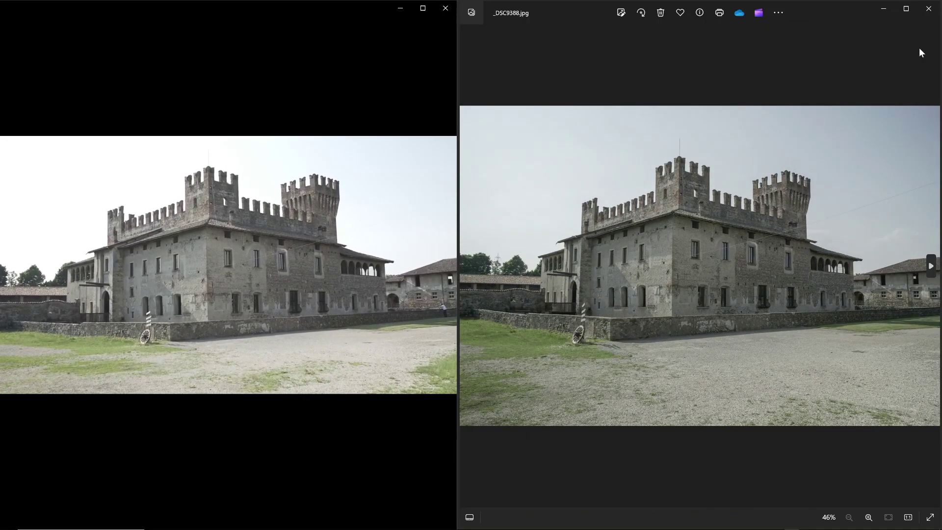
pyautogui.press('Right')
pyautogui.press('Right')
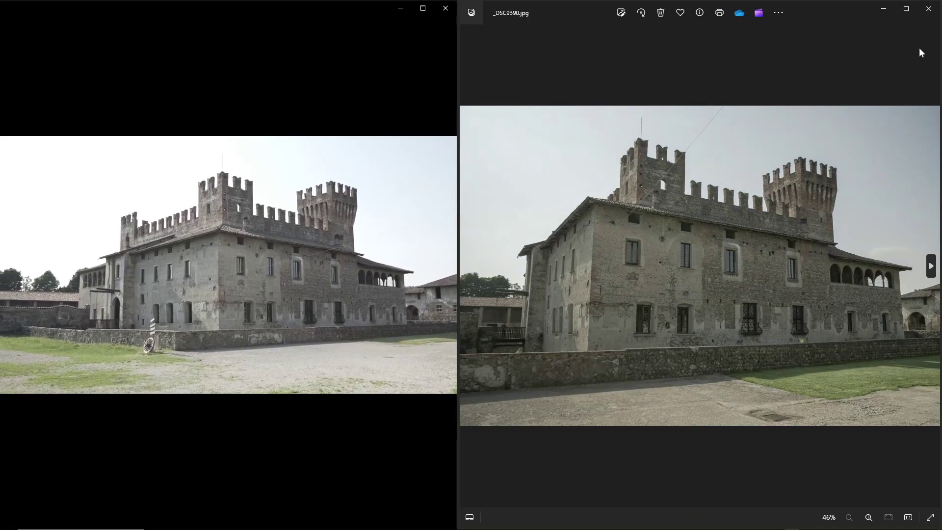
pyautogui.press('Right')
pyautogui.press('Right')
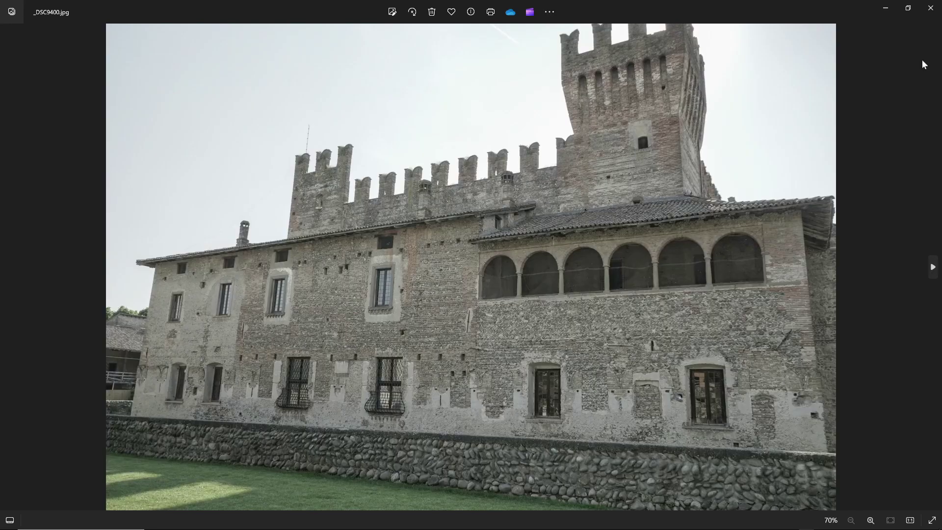
# - Review the castle photos of the rear facade and arcade from _DSC9400.jpg onward
pyautogui.press('Right')
pyautogui.press('Right')
pyautogui.press('Right')
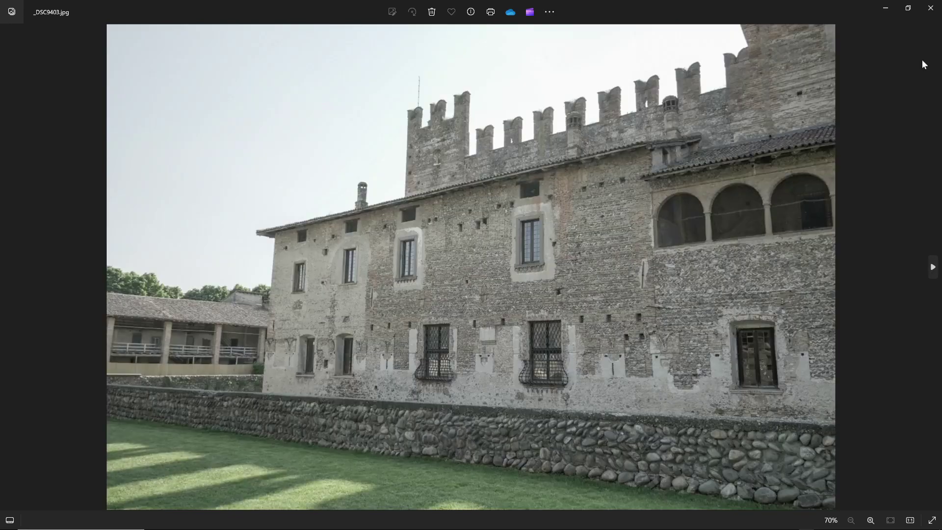
pyautogui.press('Right')
pyautogui.press('Right')
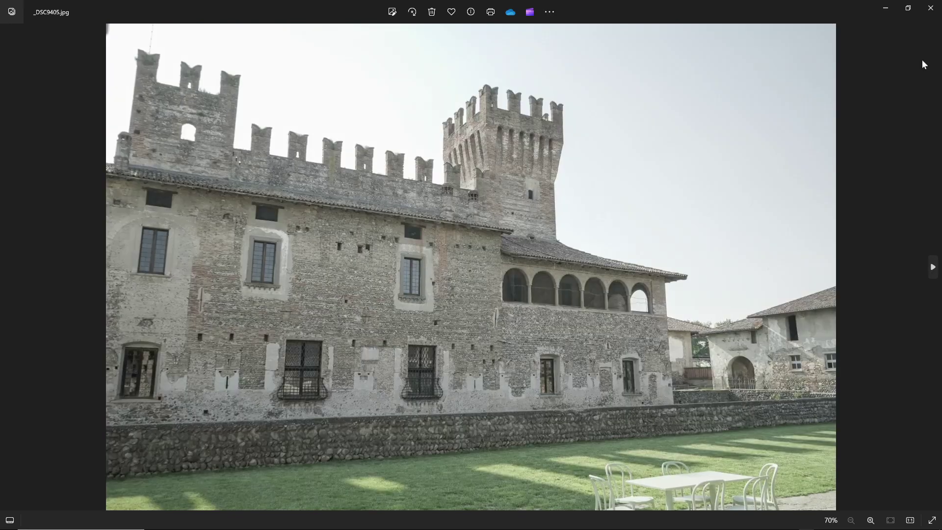
pyautogui.press('Right')
pyautogui.press('Right')
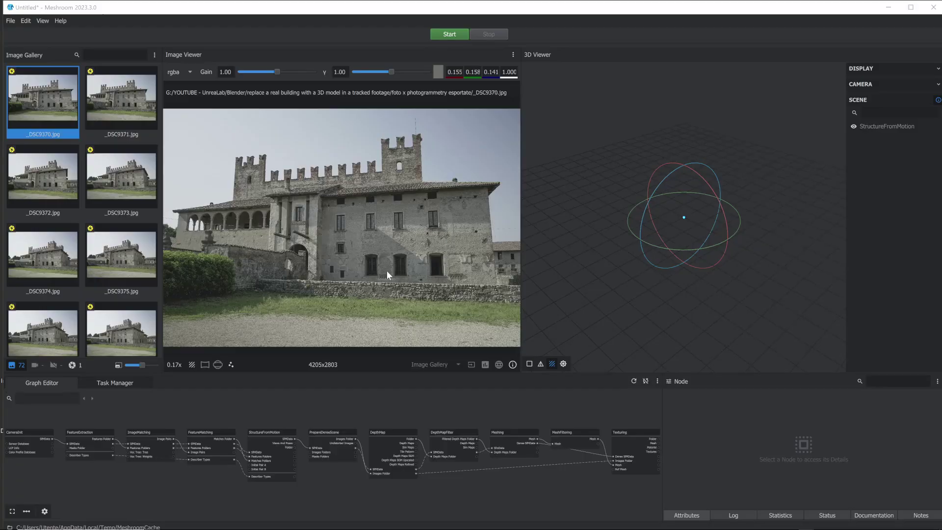
# - Switch to Meshroom and examine the photogrammetry node graph from the feature extraction stage through to DepthMap
pyautogui.scroll(3, 55, 430)
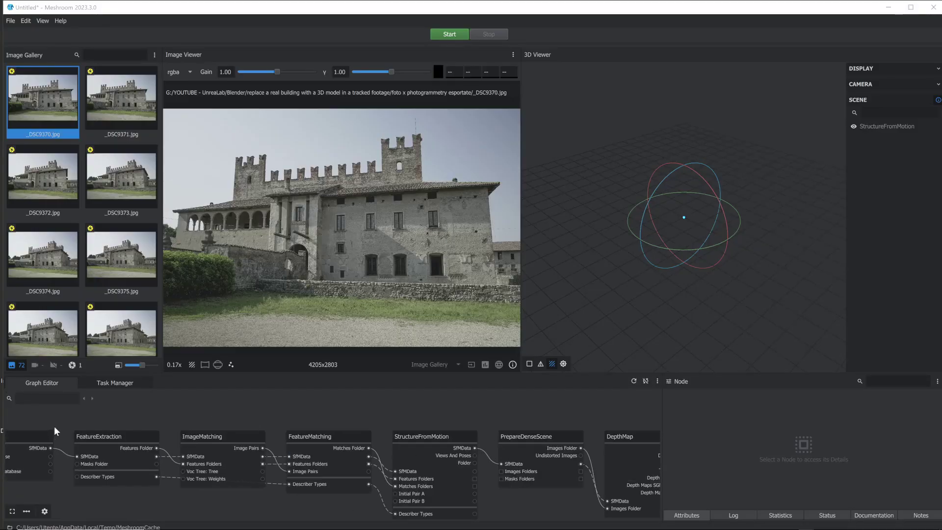
pyautogui.scroll(3, 54, 431)
pyautogui.moveTo(96, 433); pyautogui.dragTo(380, 432, button='middle')
pyautogui.moveTo(507, 403); pyautogui.dragTo(67, 404, button='middle')
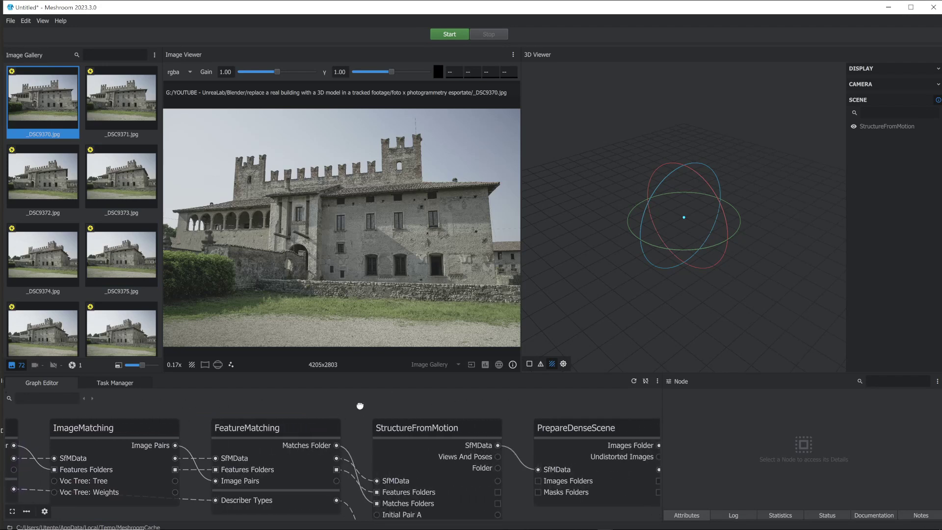
pyautogui.moveTo(359, 404); pyautogui.dragTo(181, 399, button='middle')
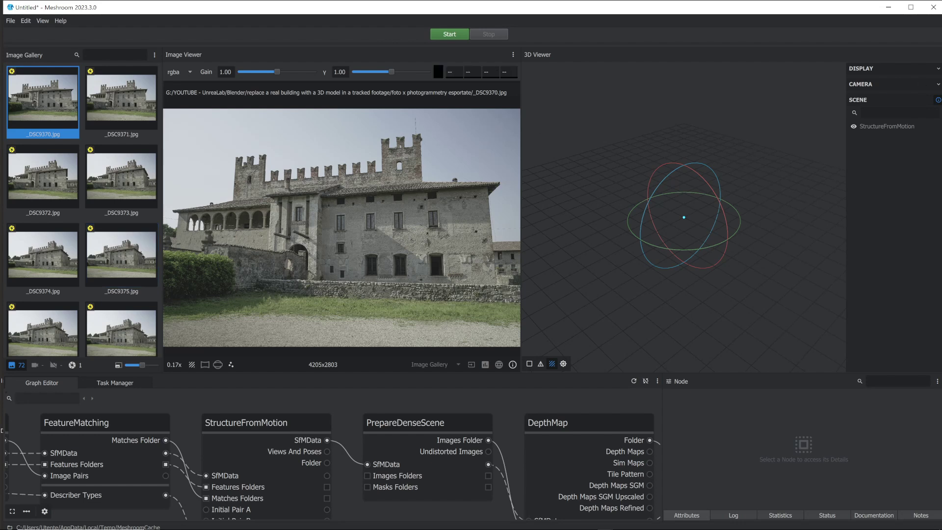
# - Switch to Agisoft PhotoScan and examine the textured castle model in castle-optimized.psx from another angle
pyautogui.hotkey('alt', 'Tab')
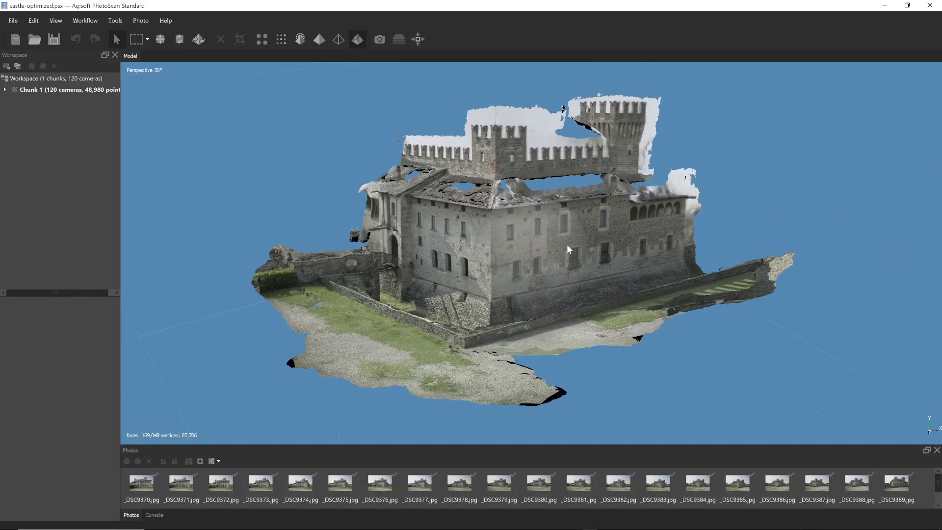
pyautogui.moveTo(566, 244); pyautogui.dragTo(588, 228)
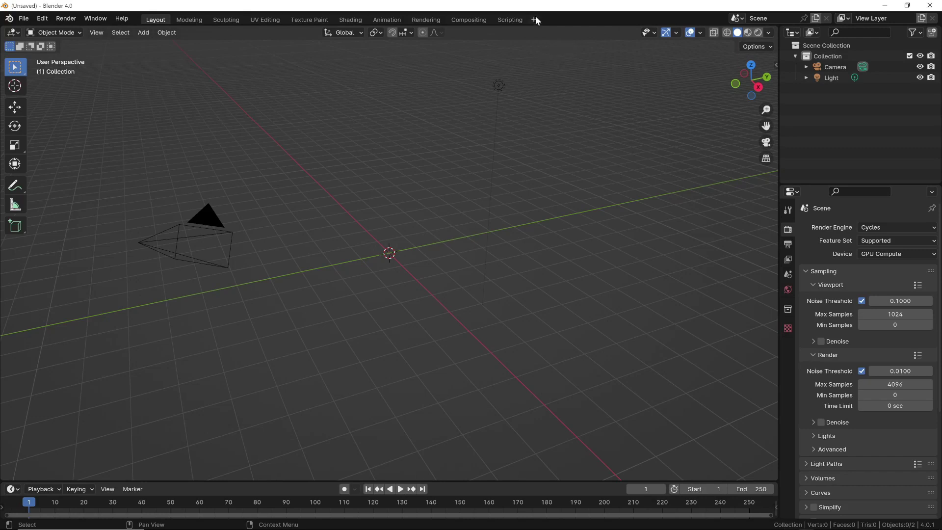
# - Switch to Blender, add a VFX Motion Tracking workspace and open the clip C2140_stable.mp4 in it
pyautogui.click(534, 18)
pyautogui.moveTo(495, 71)
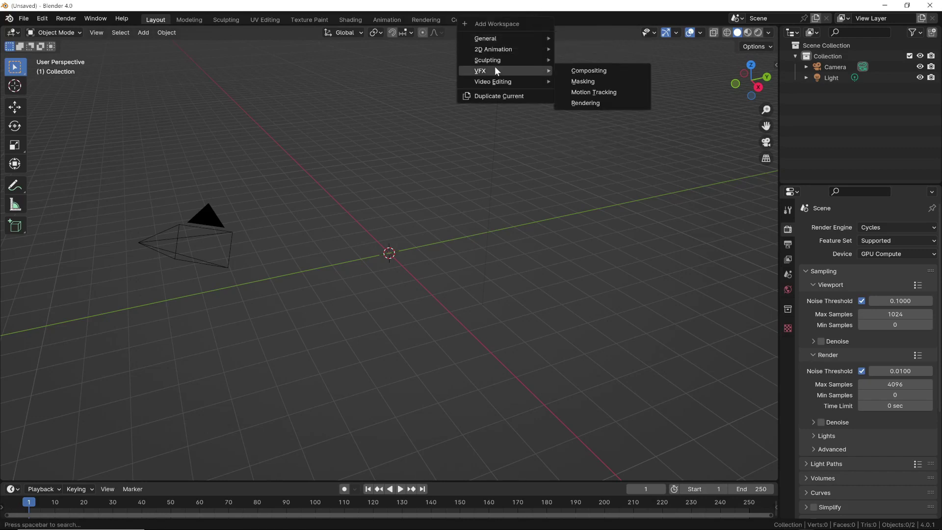
pyautogui.click(596, 93)
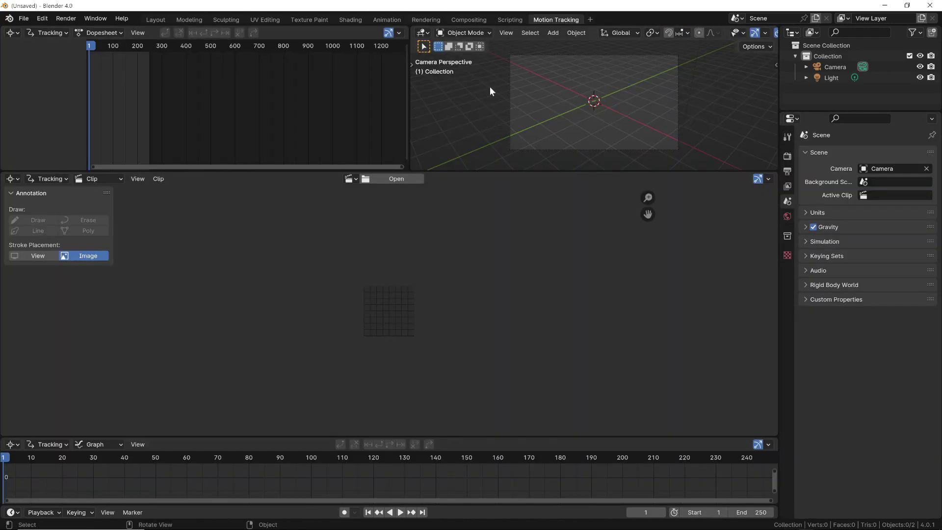
pyautogui.click(400, 179)
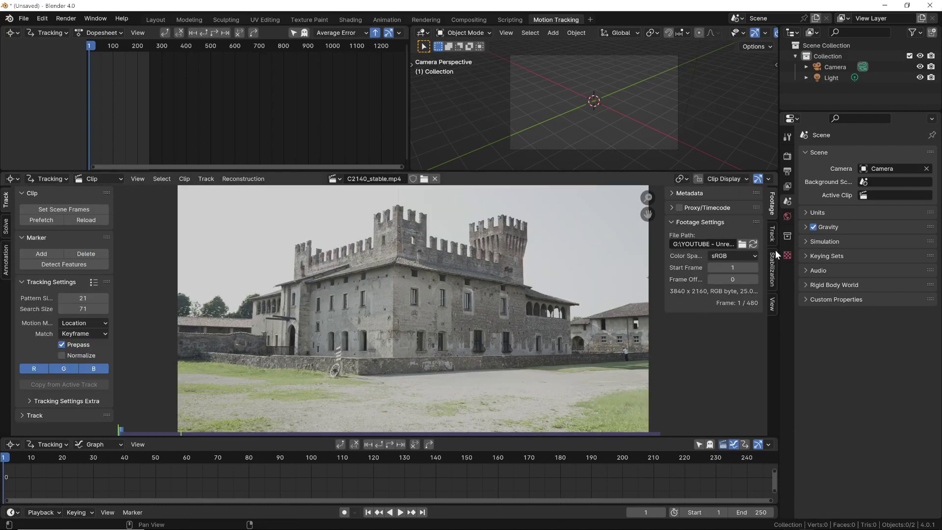
# - Set the tracking camera's sensor width to 35.6 and its lens focal length to 28 mm
pyautogui.click(772, 233)
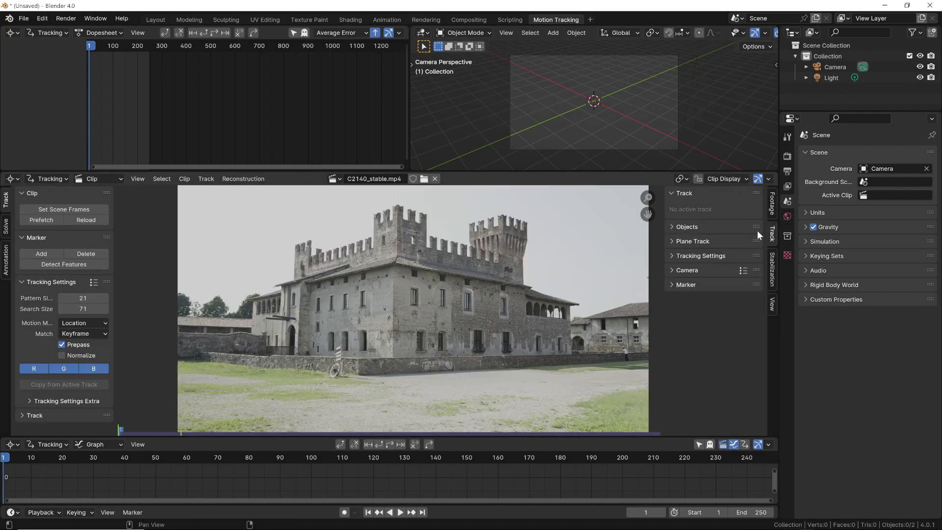
pyautogui.click(678, 270)
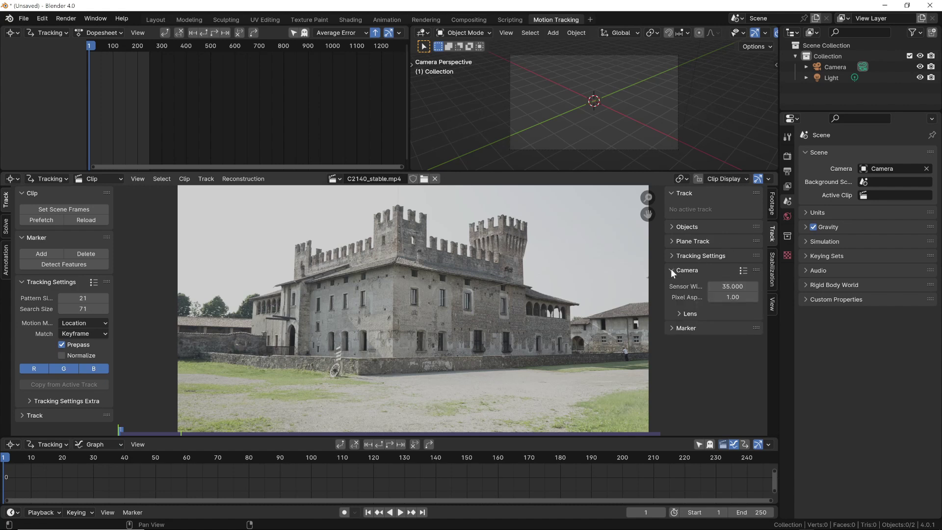
pyautogui.click(733, 286)
pyautogui.write('3')
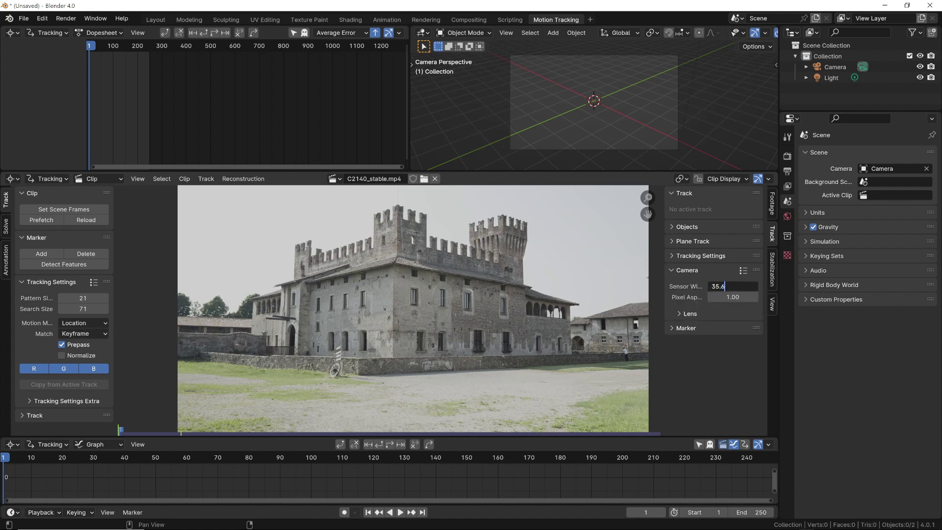
pyautogui.press('Return')
pyautogui.click(679, 311)
pyautogui.click(733, 330)
pyautogui.write('28')
pyautogui.press('Return')
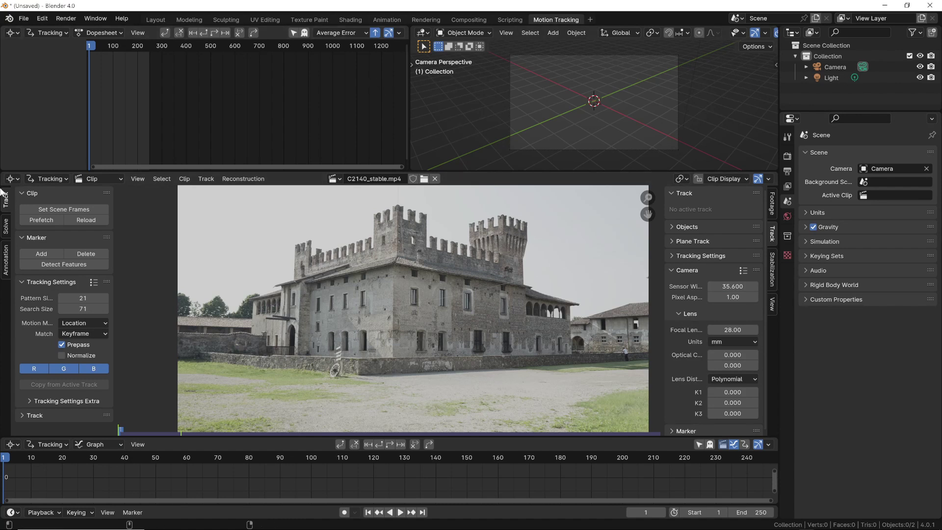
# - Detect features on the clip's first frame and track the resulting markers forward
pyautogui.click(72, 267)
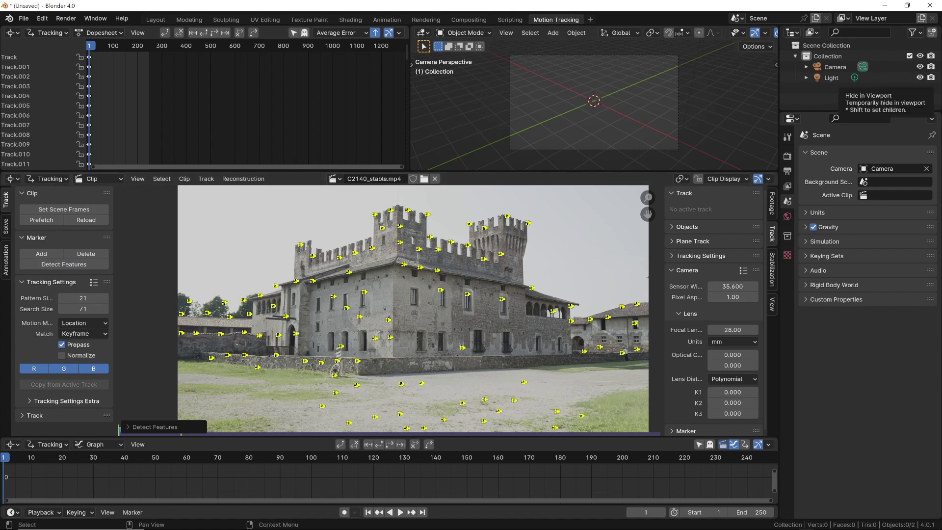
pyautogui.click(390, 445)
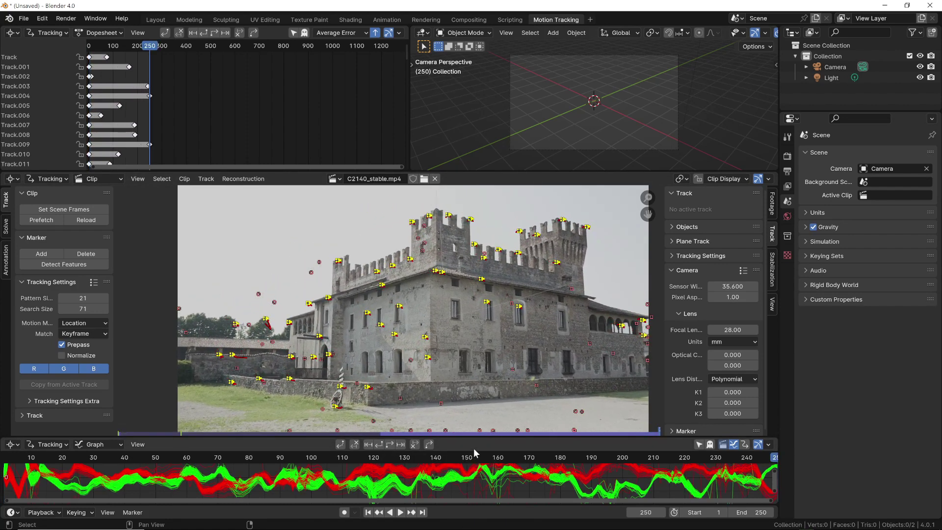
# - Examine the motion curves of the tracks in an enlarged graph, selecting individual curves that stray from the rest
pyautogui.moveTo(476, 437); pyautogui.dragTo(471, 367)
pyautogui.scroll(-4, 451, 434)
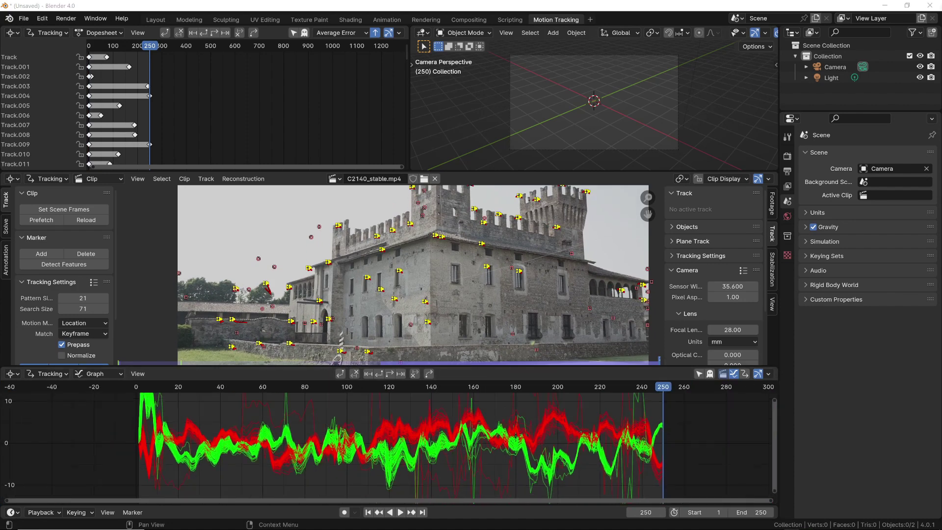
pyautogui.scroll(3, 458, 284)
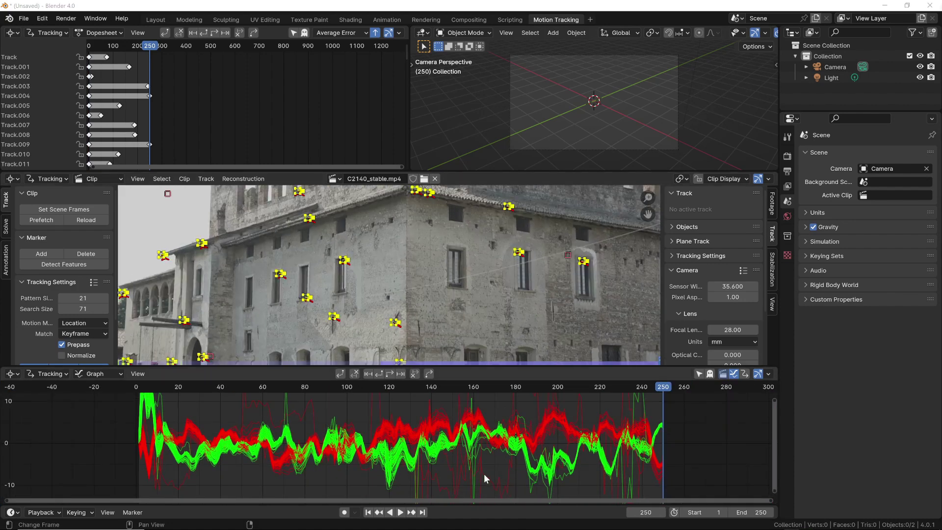
pyautogui.click(456, 457)
pyautogui.scroll(-4, 437, 261)
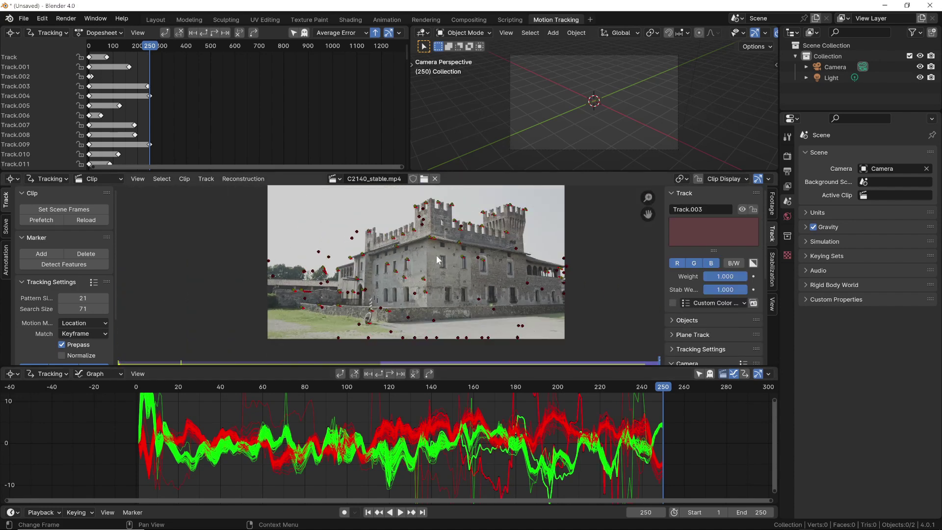
pyautogui.scroll(1, 444, 253)
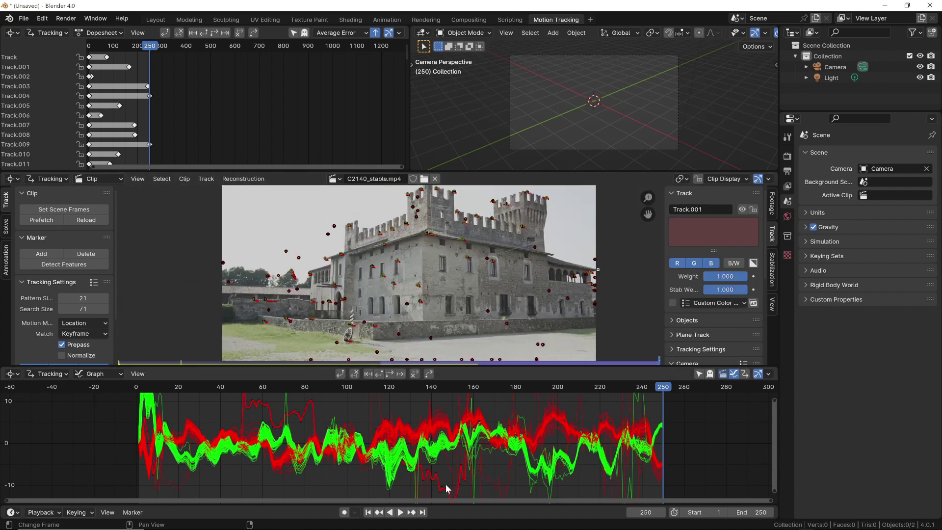
pyautogui.click(343, 426)
pyautogui.click(372, 405)
pyautogui.scroll(-3, 372, 404)
pyautogui.moveTo(372, 405); pyautogui.dragTo(379, 468, button='middle')
pyautogui.moveTo(441, 461)
pyautogui.mouseDown(button='middle')
pyautogui.moveTo(431, 389)
pyautogui.moveTo(420, 452)
pyautogui.moveTo(469, 452)
pyautogui.moveTo(454, 462)
pyautogui.mouseUp(button='middle')
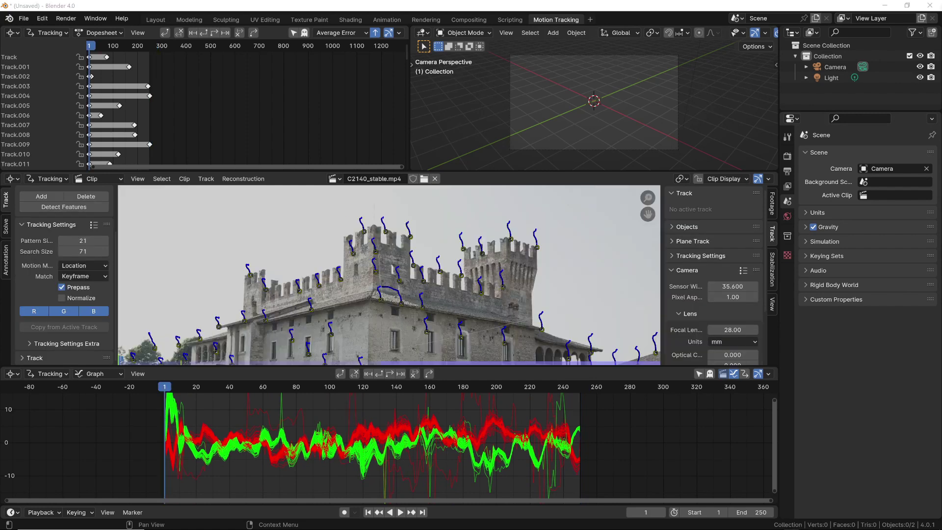
# - Add a marker on the corner battlement at the left edge of the castle's front tower and track it forward
pyautogui.moveTo(422, 363); pyautogui.dragTo(447, 354, button='middle')
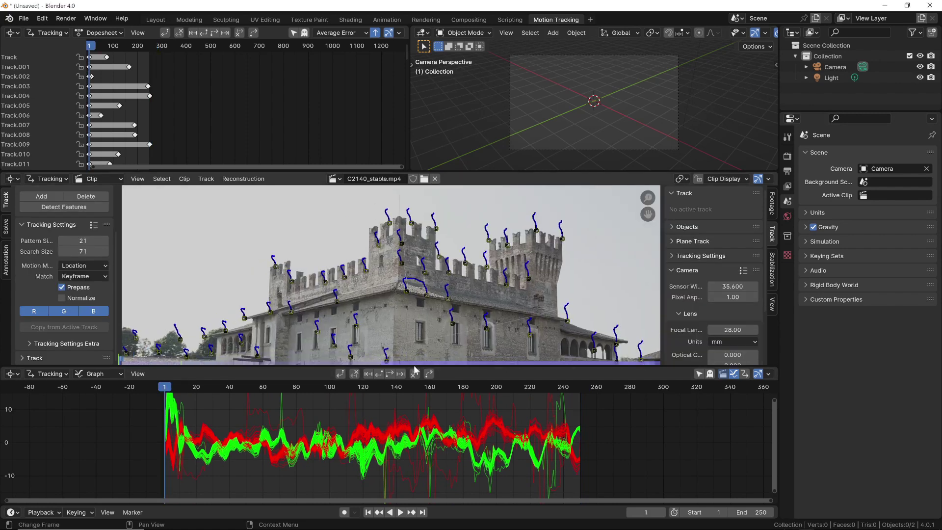
pyautogui.moveTo(446, 367); pyautogui.dragTo(446, 457)
pyautogui.moveTo(422, 297); pyautogui.dragTo(455, 277, button='middle')
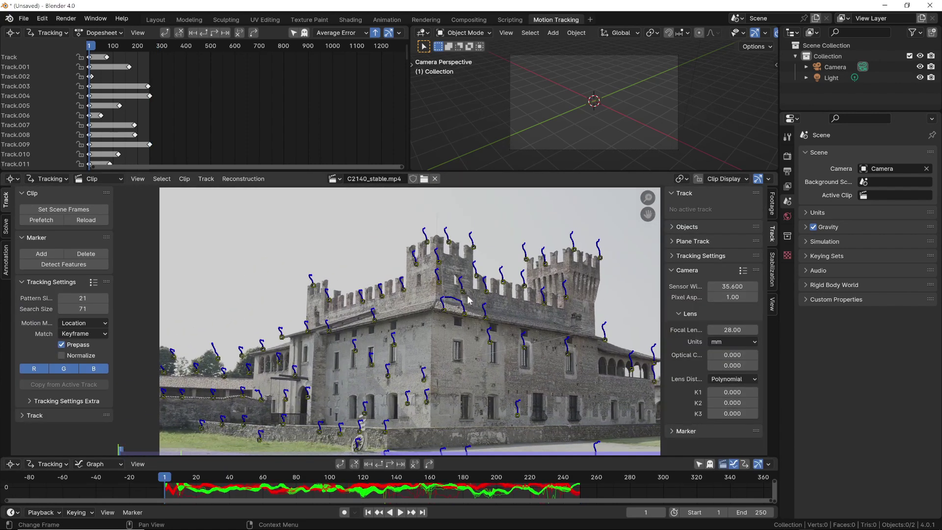
pyautogui.scroll(3, 314, 302)
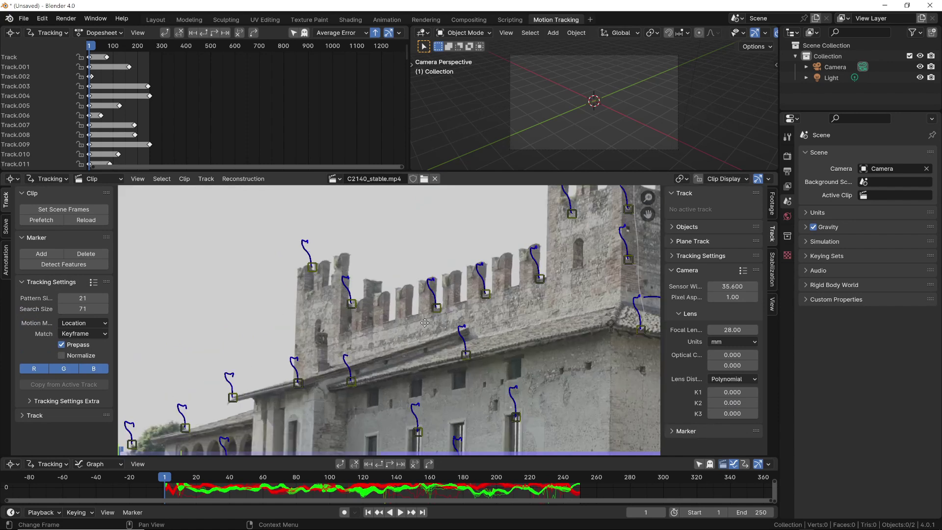
pyautogui.moveTo(425, 323)
pyautogui.mouseDown(button='middle')
pyautogui.moveTo(385, 366)
pyautogui.moveTo(279, 376)
pyautogui.mouseUp(button='middle')
pyautogui.moveTo(527, 347); pyautogui.dragTo(503, 318, button='middle')
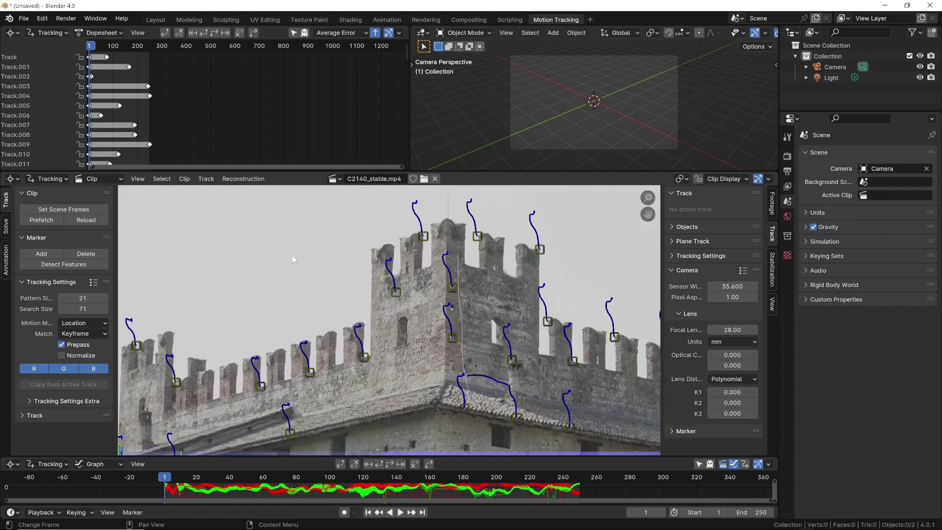
pyautogui.click(41, 253)
pyautogui.click(373, 248)
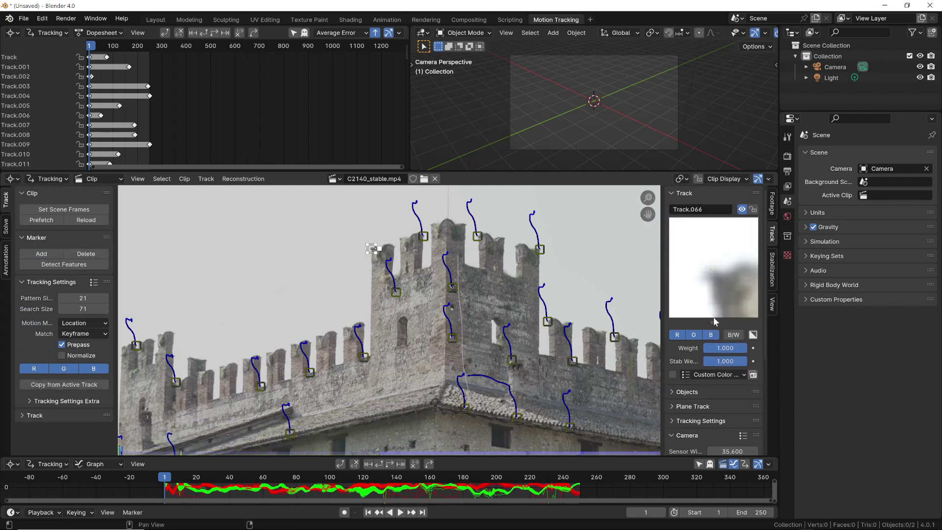
pyautogui.scroll(2, 366, 252)
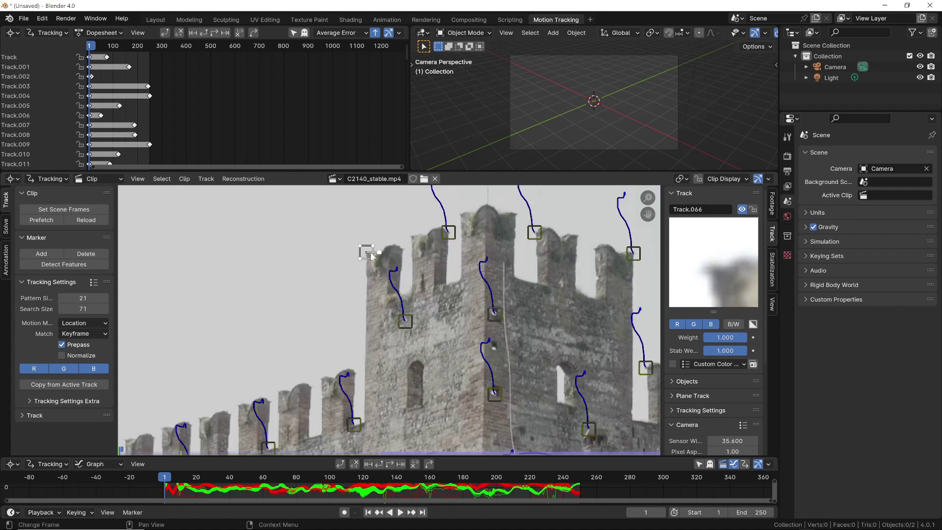
pyautogui.moveTo(426, 457); pyautogui.dragTo(378, 394)
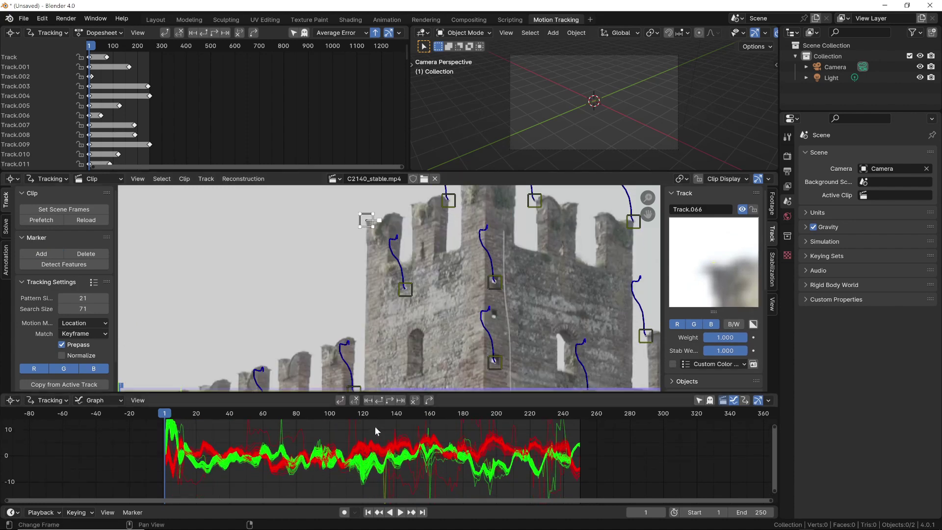
pyautogui.click(389, 400)
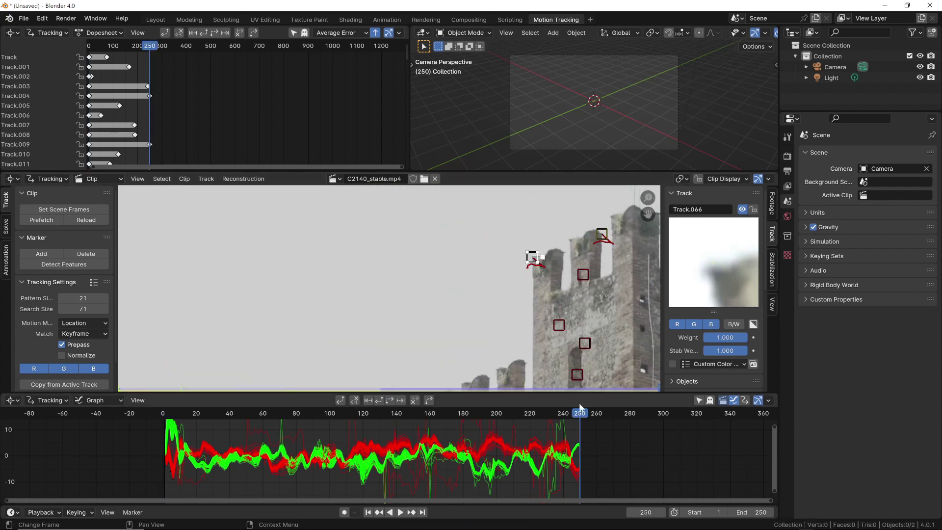
# - Scrub to frame 113 and examine how the markers follow the tower, facade windows and boundary wall
pyautogui.moveTo(580, 408); pyautogui.dragTo(351, 412)
pyautogui.scroll(3, 452, 248)
pyautogui.scroll(-5, 403, 287)
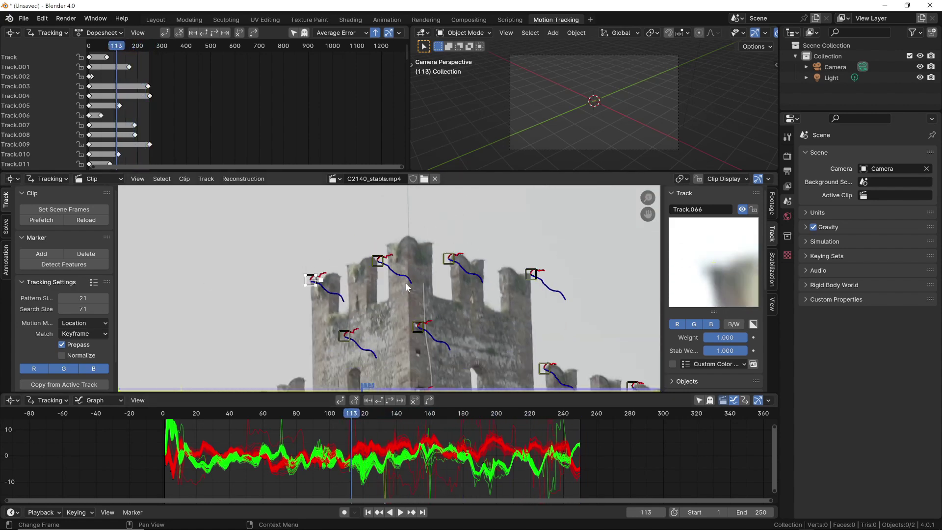
pyautogui.scroll(6, 510, 367)
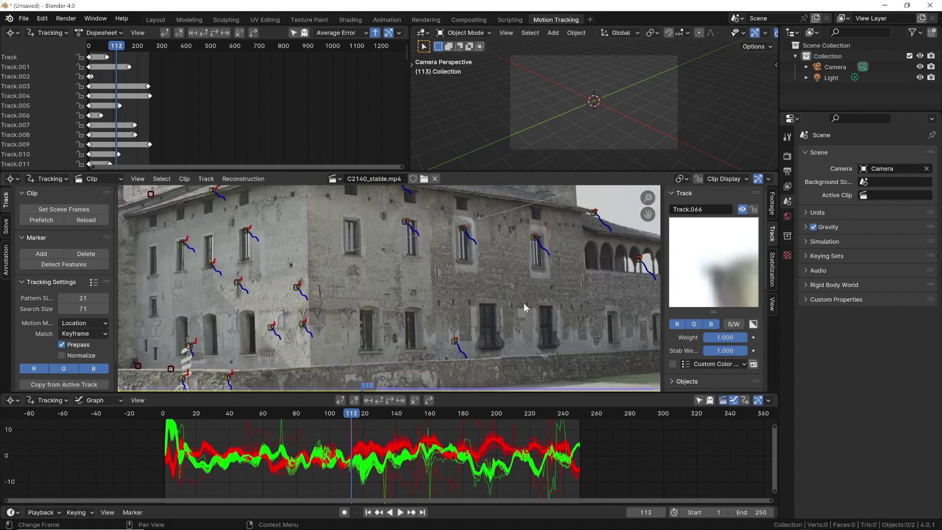
pyautogui.moveTo(499, 333); pyautogui.dragTo(494, 275, button='middle')
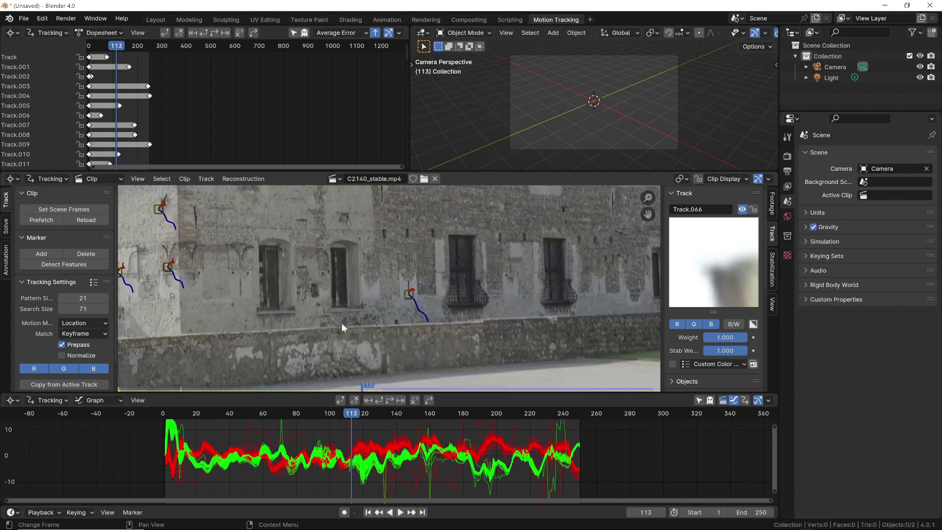
pyautogui.moveTo(343, 324); pyautogui.dragTo(591, 370, button='middle')
pyautogui.scroll(-1, 377, 318)
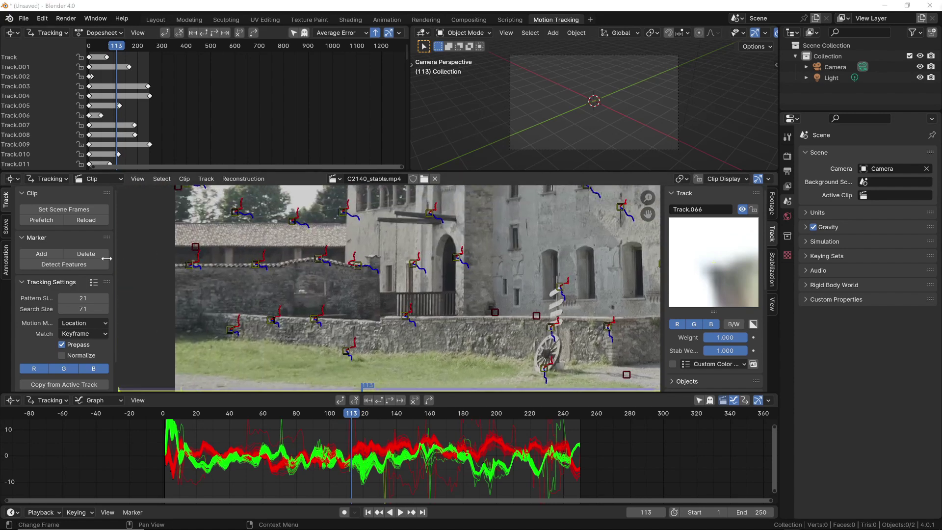
# - Solve the camera motion with keyframes 1 and 30 and no refinement options
pyautogui.click(6, 227)
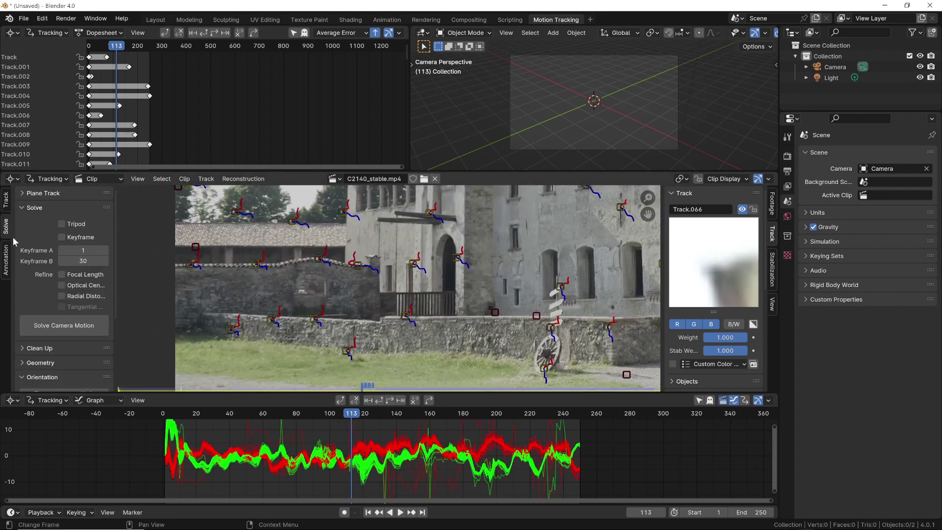
pyautogui.click(68, 331)
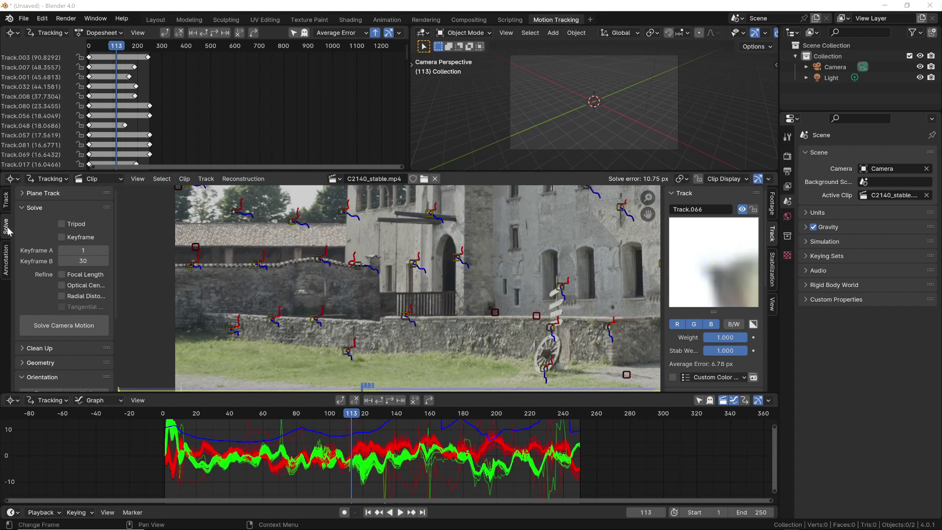
# - Filter the tracks to select the problematic ones and delete them
pyautogui.scroll(-3, 77, 301)
pyautogui.click(32, 284)
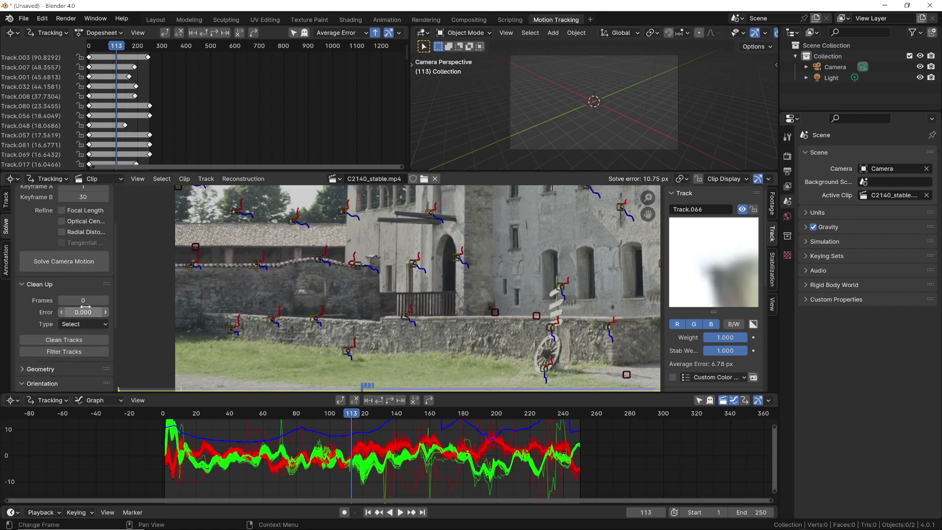
pyautogui.click(70, 352)
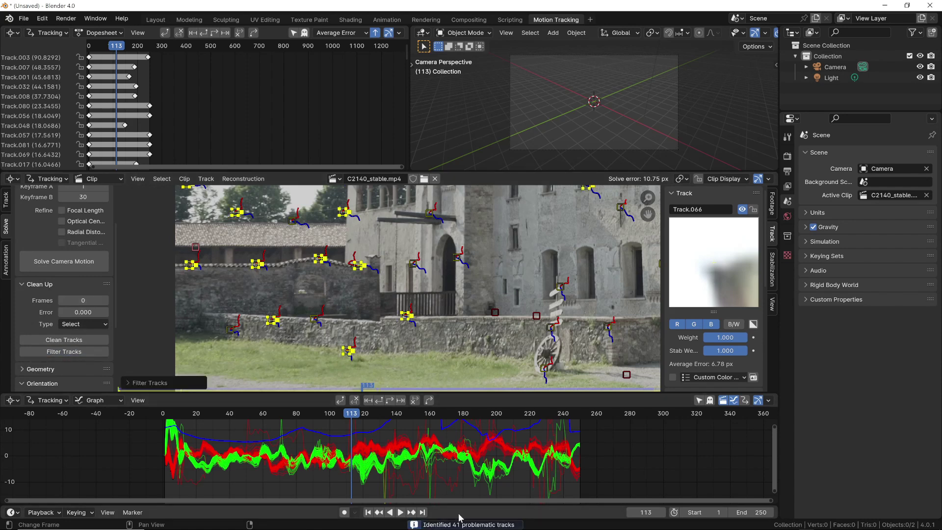
pyautogui.scroll(-2, 374, 161)
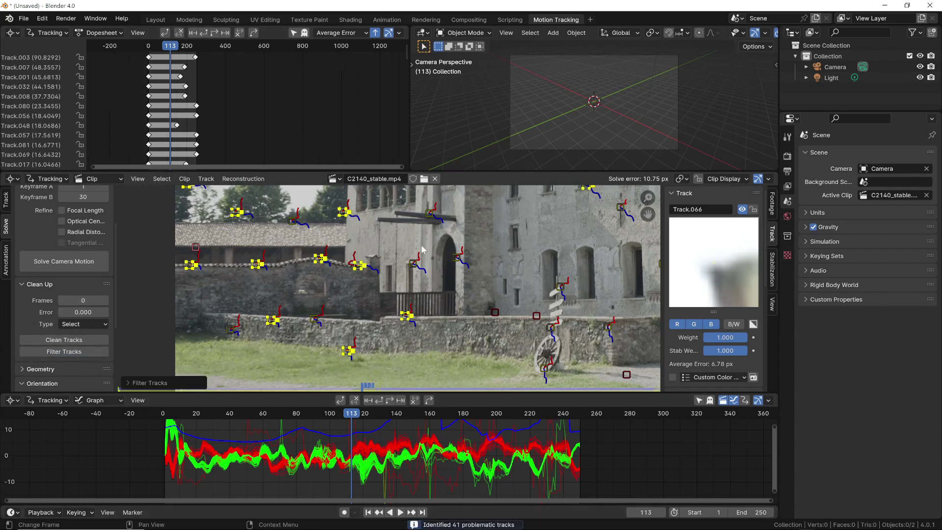
pyautogui.scroll(-2, 422, 245)
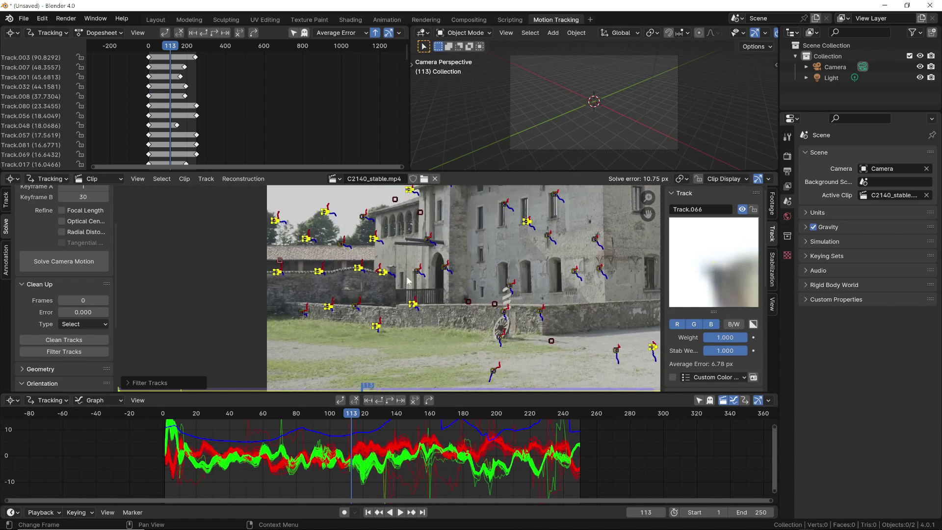
pyautogui.press('x')
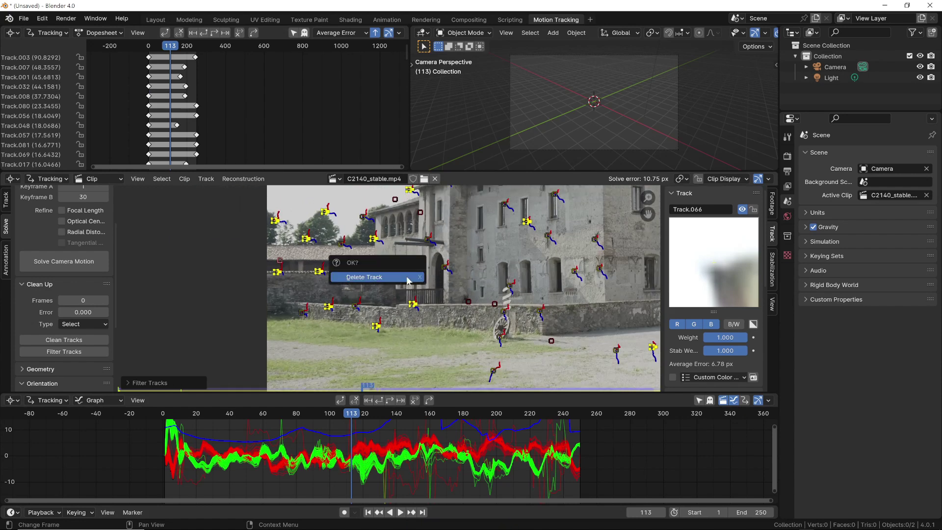
pyautogui.click(373, 278)
# - Enable refinement of focal length and optical center and solve the camera motion again
pyautogui.moveTo(500, 253); pyautogui.dragTo(432, 291, button='middle')
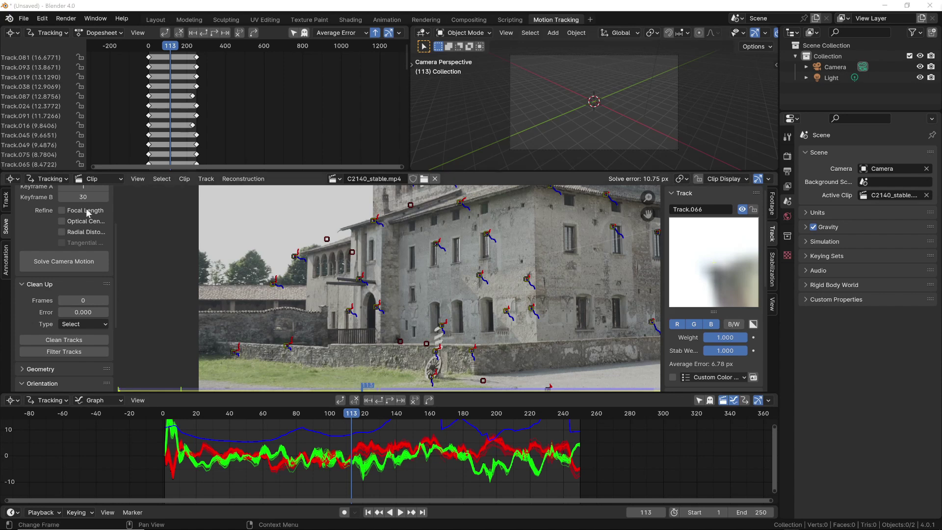
pyautogui.click(75, 211)
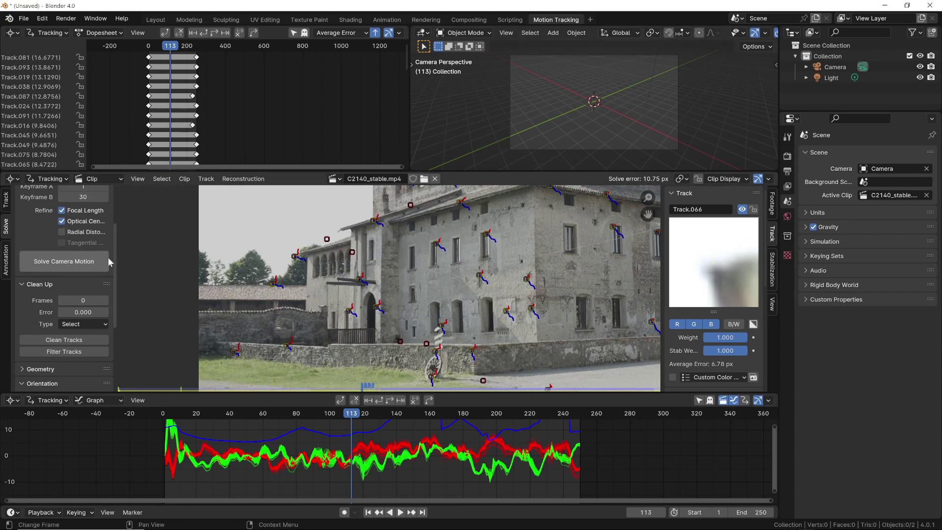
pyautogui.click(61, 262)
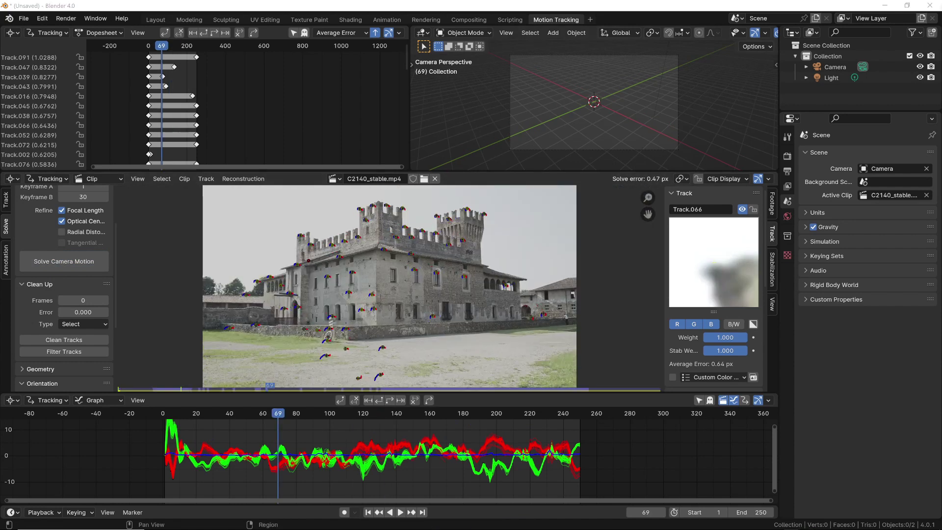
# - Select the three tracking markers on the gravel ground in front of the castle and define them as the floor
pyautogui.scroll(2, 380, 376)
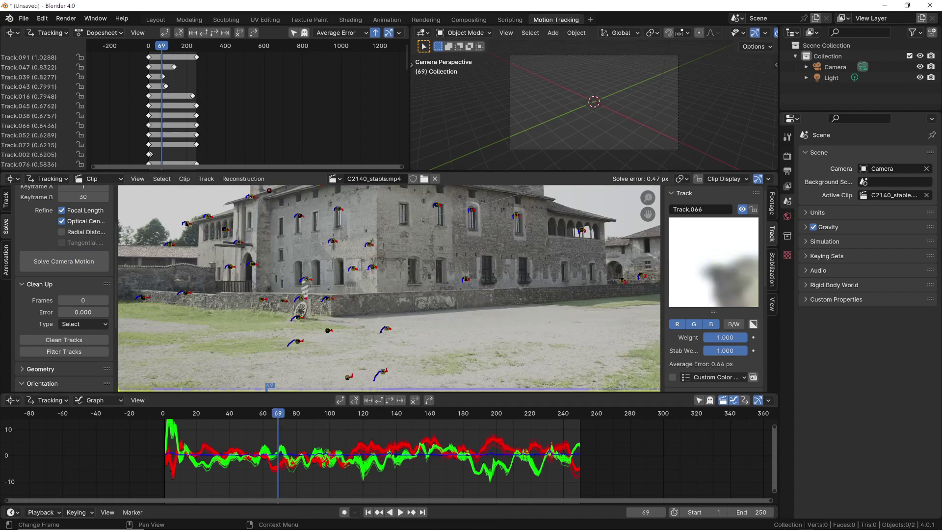
pyautogui.click(298, 340)
pyautogui.keyDown('shift'); pyautogui.click(387, 330); pyautogui.keyUp('shift')
pyautogui.keyDown('shift'); pyautogui.click(383, 371); pyautogui.keyUp('shift')
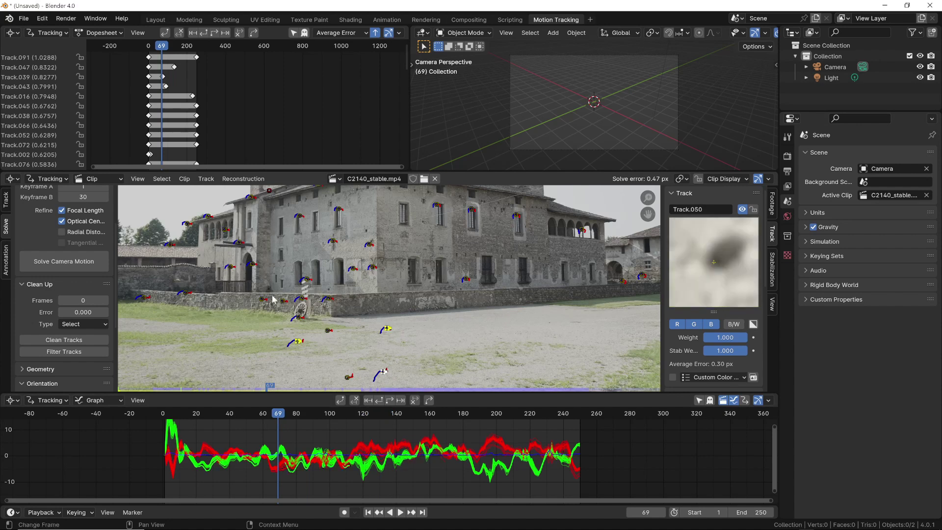
pyautogui.scroll(-4, 66, 262)
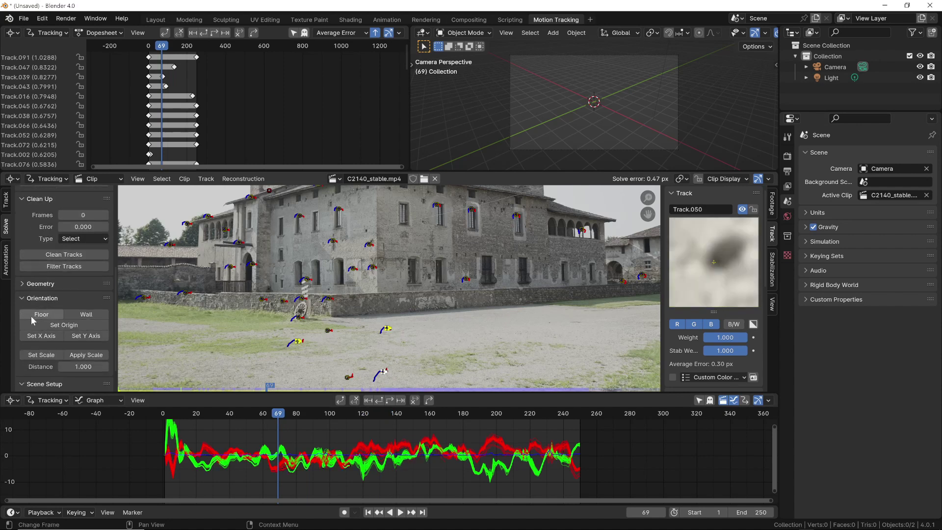
pyautogui.click(42, 314)
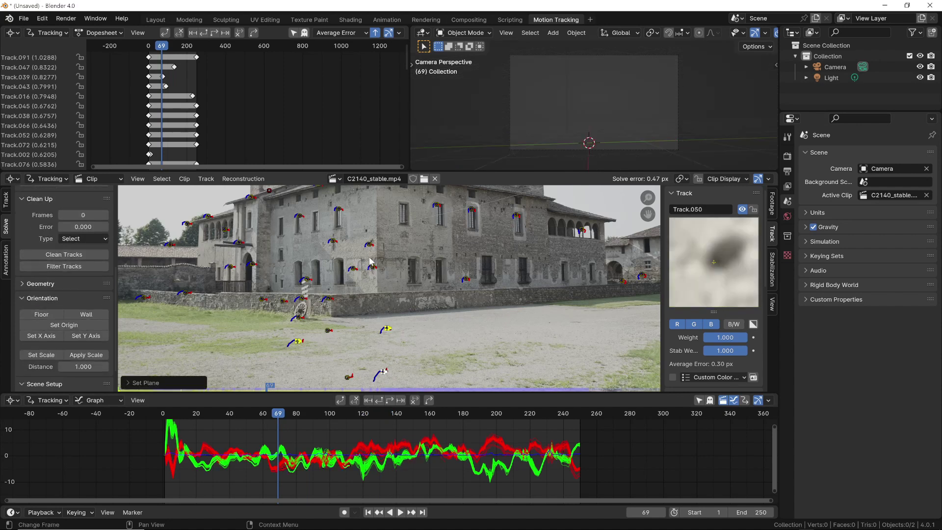
# - Select the two tracking markers on the facade between the ground-floor windows and the building's front corner
pyautogui.scroll(2, 368, 260)
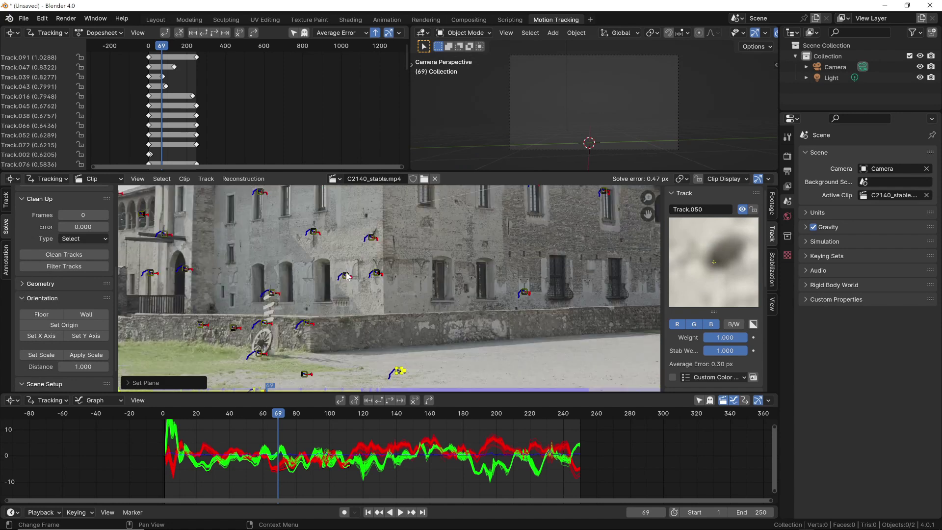
pyautogui.click(346, 277)
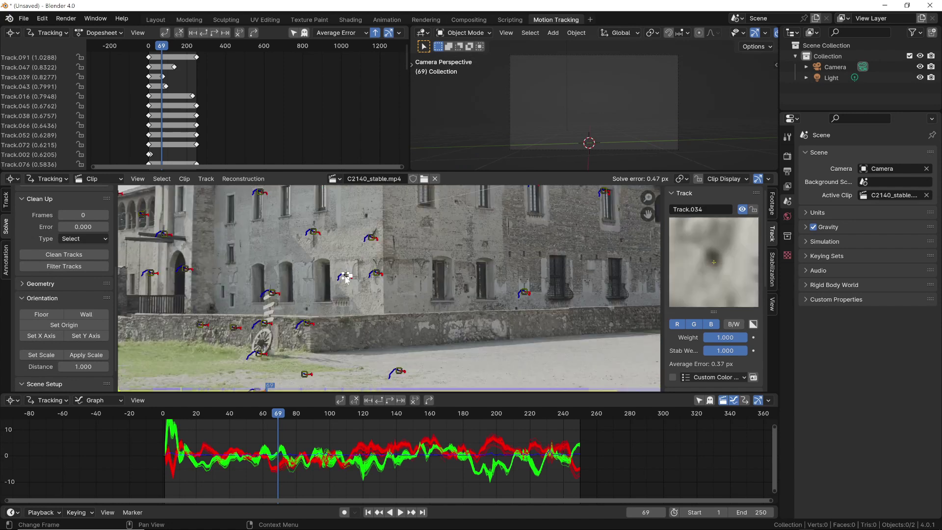
pyautogui.keyDown('shift'); pyautogui.click(377, 273); pyautogui.keyUp('shift')
pyautogui.scroll(-2, 65, 330)
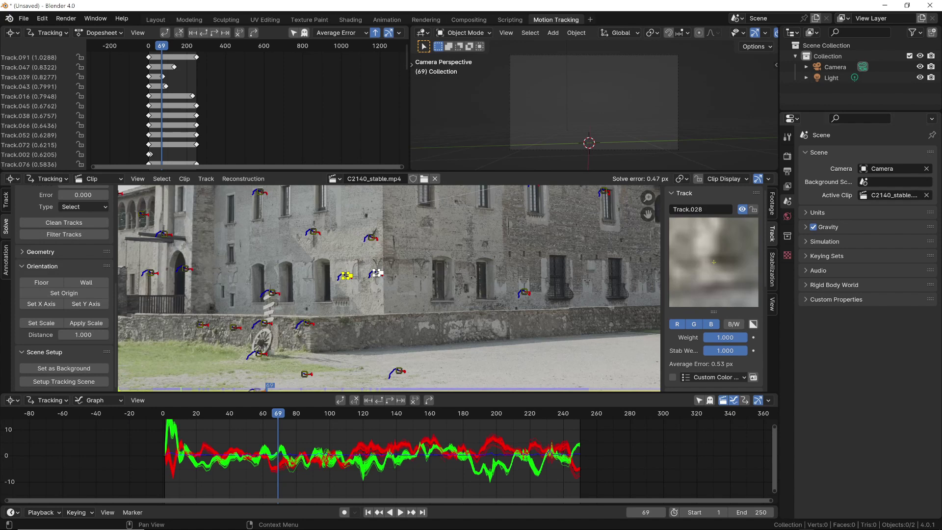
# - Switch to the Layout workspace and add a Camera Solver constraint to the camera
pyautogui.click(158, 20)
pyautogui.click(833, 68)
pyautogui.click(787, 357)
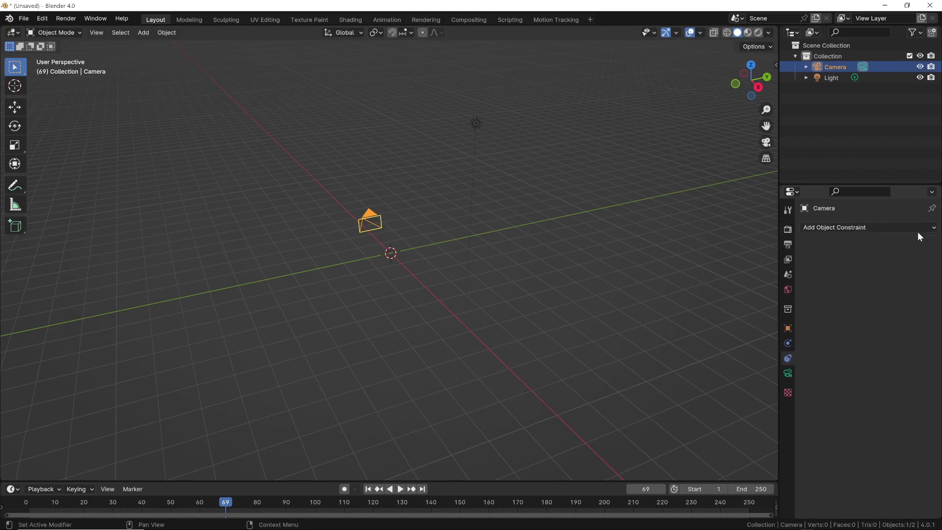
pyautogui.click(834, 227)
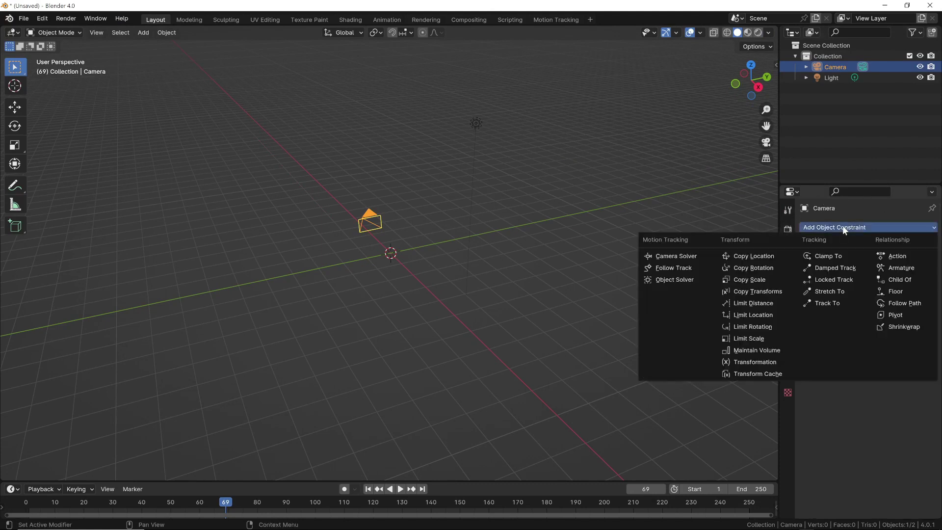
pyautogui.click(676, 256)
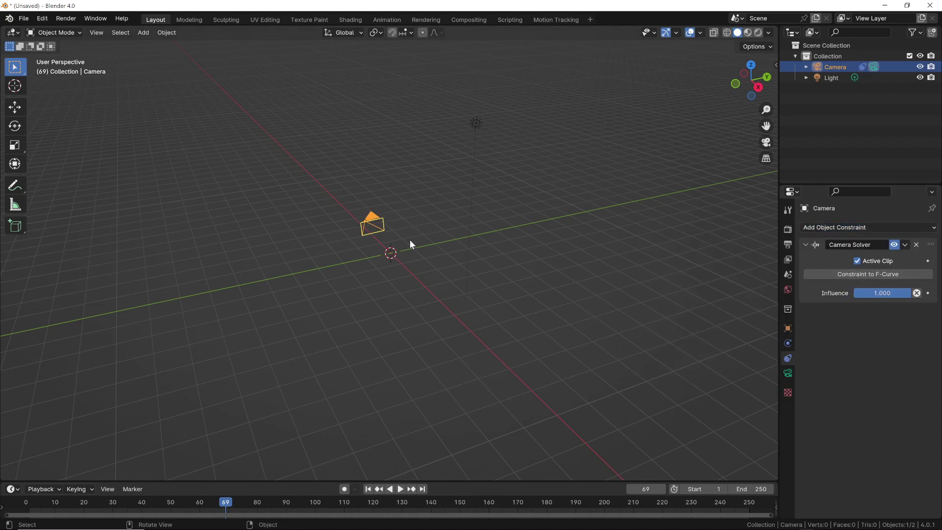
# - Play the animation and examine the solved camera's movement through the scene from several angles
pyautogui.moveTo(410, 241); pyautogui.dragTo(473, 210, button='middle')
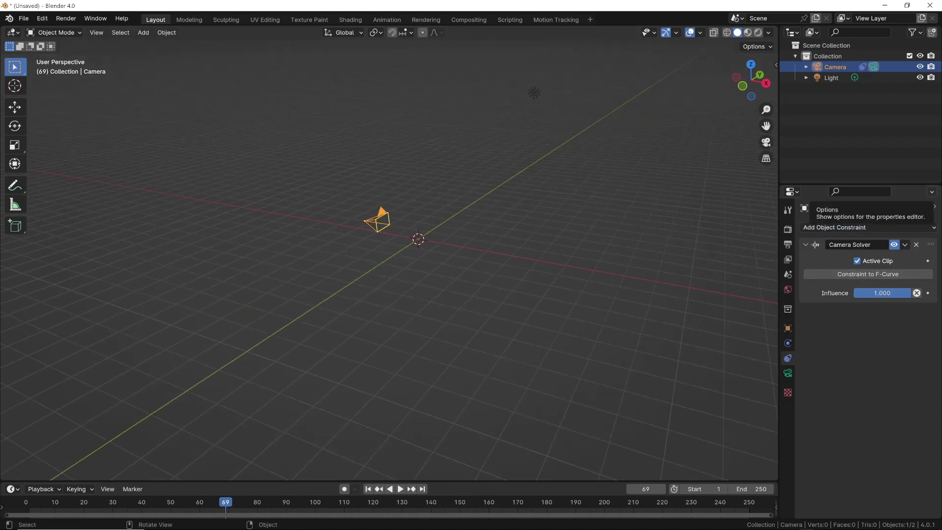
pyautogui.hotkey('shift', 'Left')
pyautogui.moveTo(392, 210); pyautogui.dragTo(346, 184, button='middle')
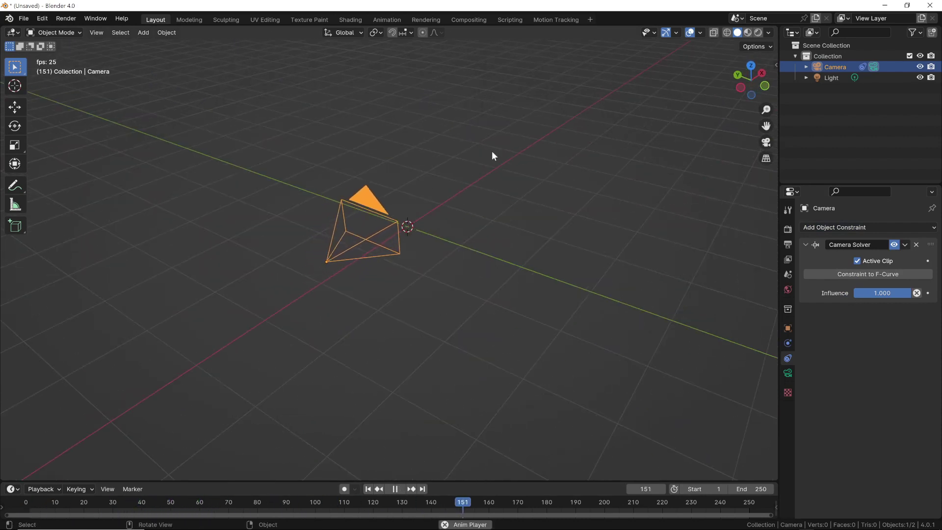
pyautogui.press('Escape')
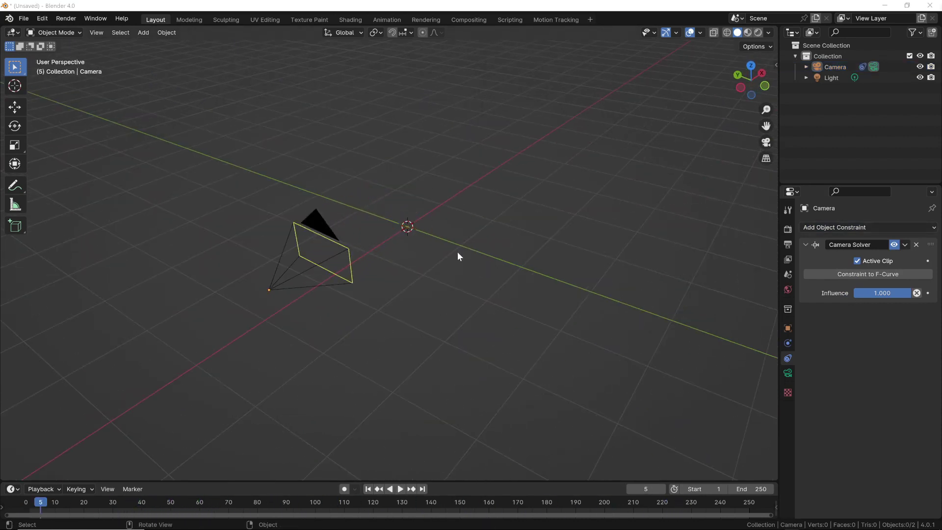
# - Enable background images for the camera and add the movie clip C2140_stable.mp4 as the source
pyautogui.click(330, 271)
pyautogui.click(788, 372)
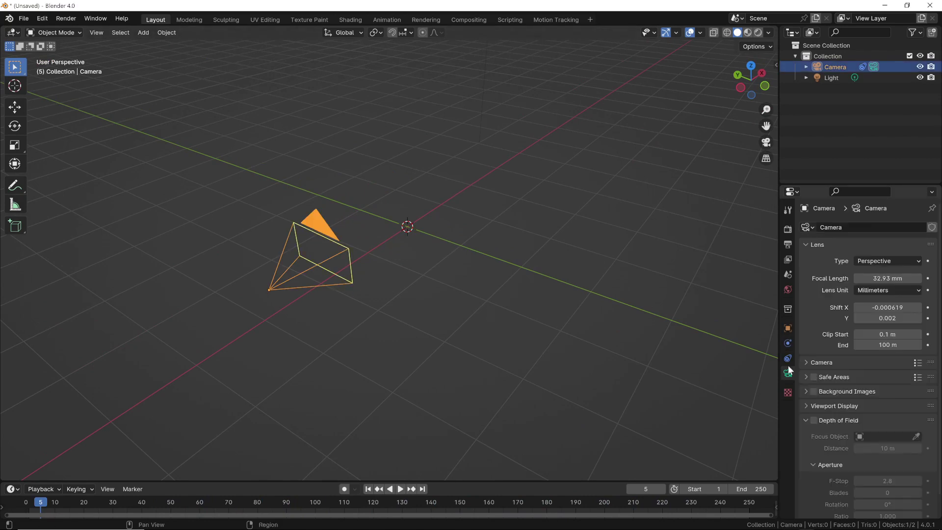
pyautogui.click(813, 392)
pyautogui.click(861, 407)
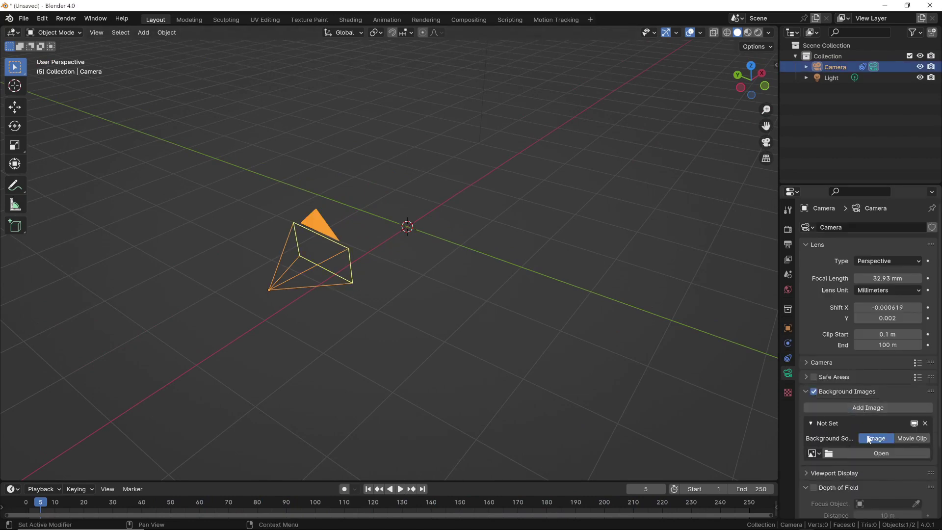
pyautogui.click(912, 438)
pyautogui.click(814, 467)
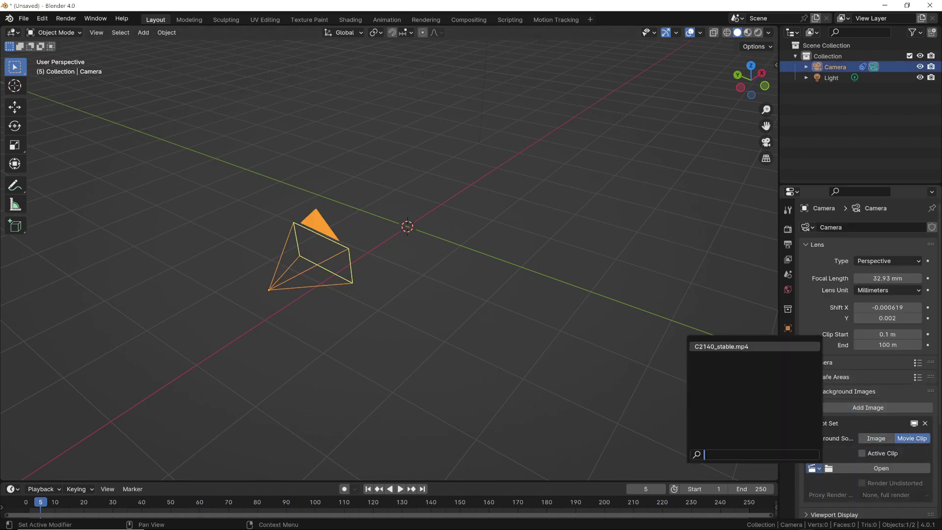
pyautogui.click(726, 346)
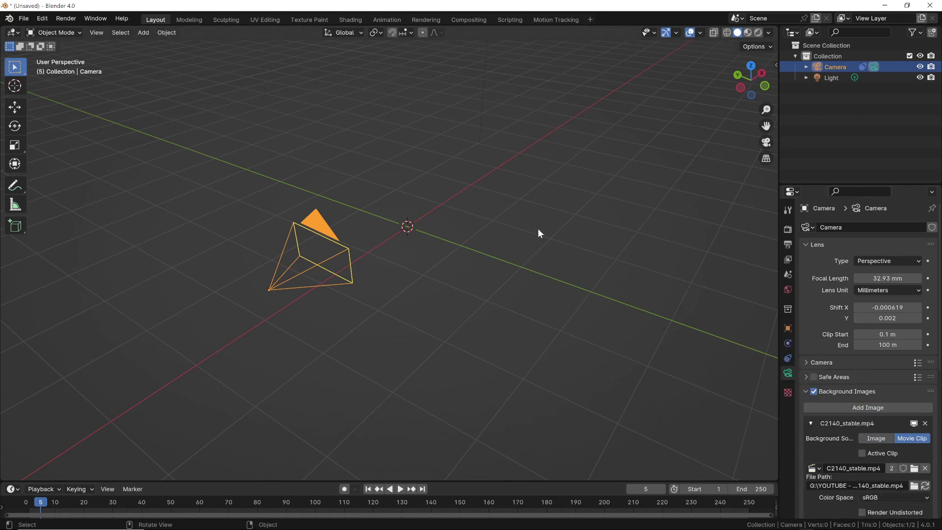
# - Look through the camera and show the Motion Tracking overlay in the viewport
pyautogui.press('KP_0')
pyautogui.scroll(2, 353, 183)
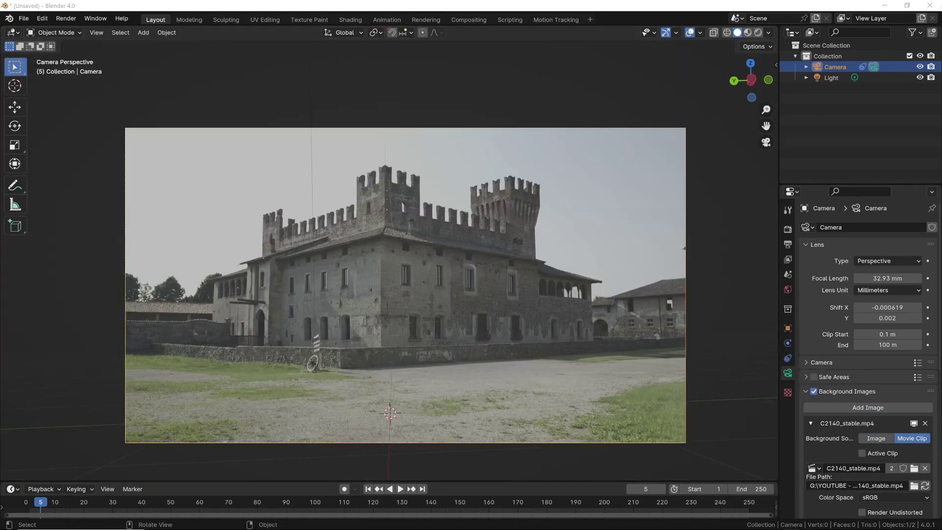
pyautogui.click(700, 33)
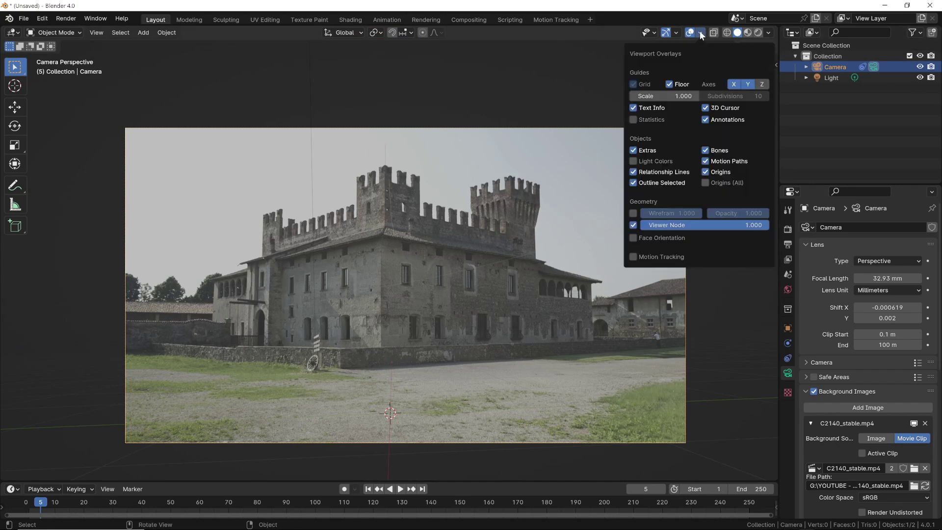
pyautogui.click(633, 256)
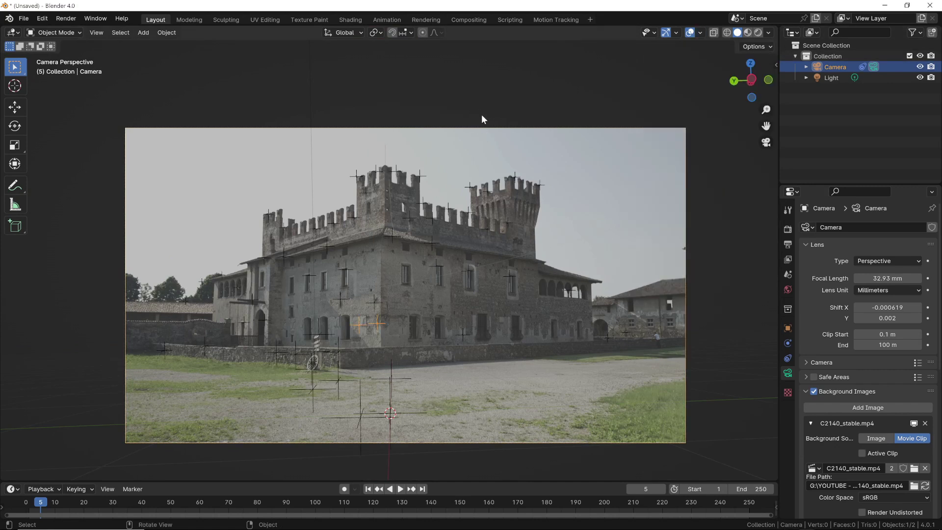
# - Play the animation through the camera to check how the track points stick to the castle
pyautogui.scroll(1, 377, 238)
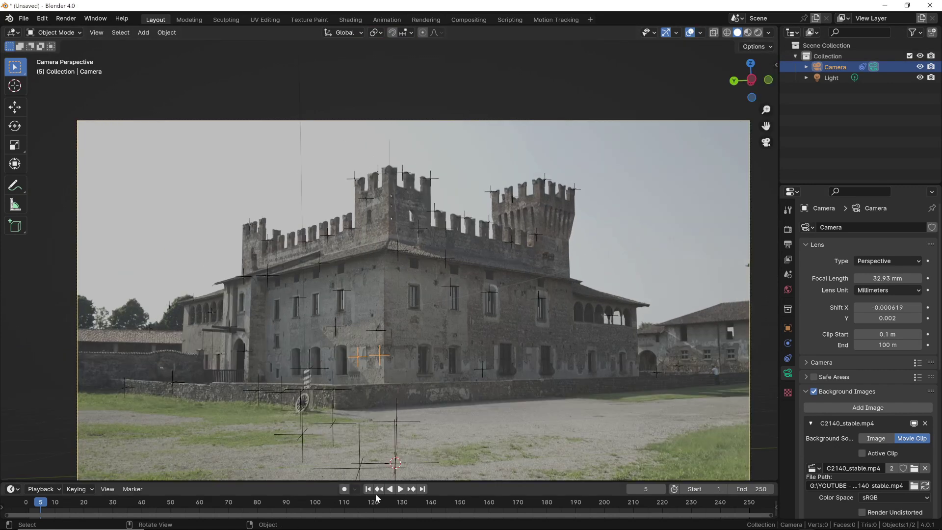
pyautogui.press('space')
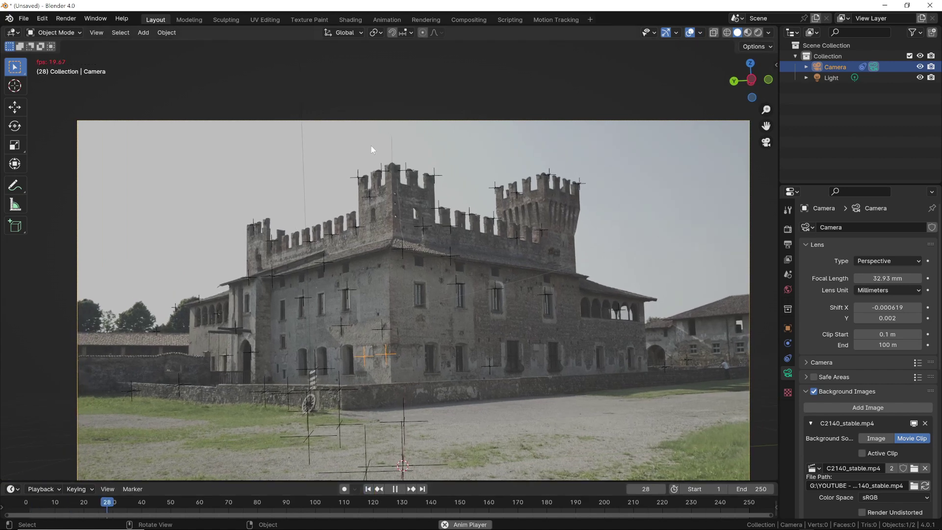
pyautogui.scroll(1, 418, 265)
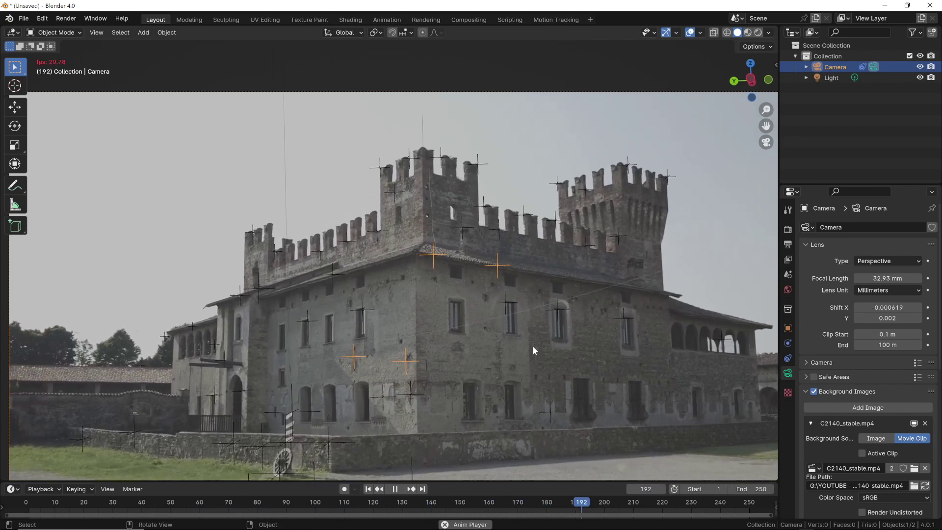
pyautogui.scroll(-2, 541, 291)
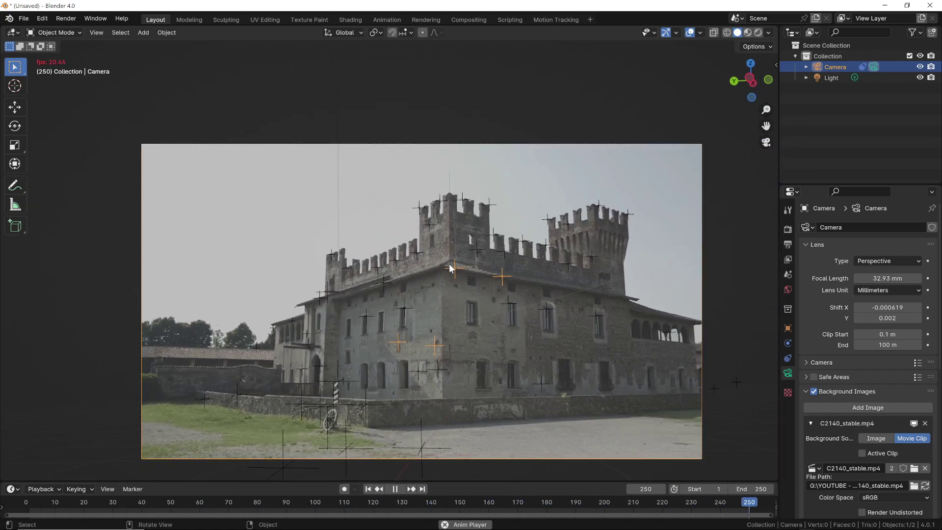
pyautogui.press('space')
# - Look through the camera in the second viewport and select three track points on the ground in front of the castle
pyautogui.moveTo(541, 291); pyautogui.dragTo(351, 196, button='middle')
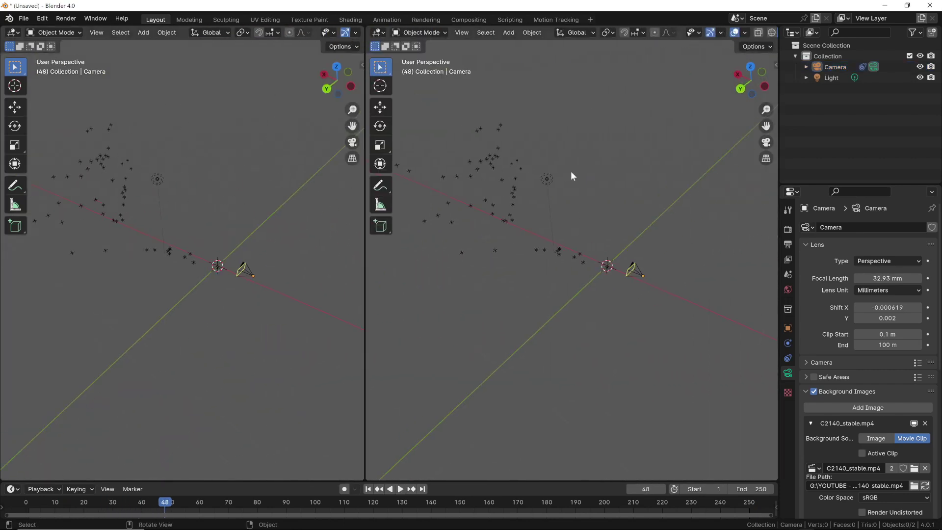
pyautogui.press('KP_0')
pyautogui.click(514, 385)
pyautogui.keyDown('shift'); pyautogui.click(597, 373); pyautogui.keyUp('shift')
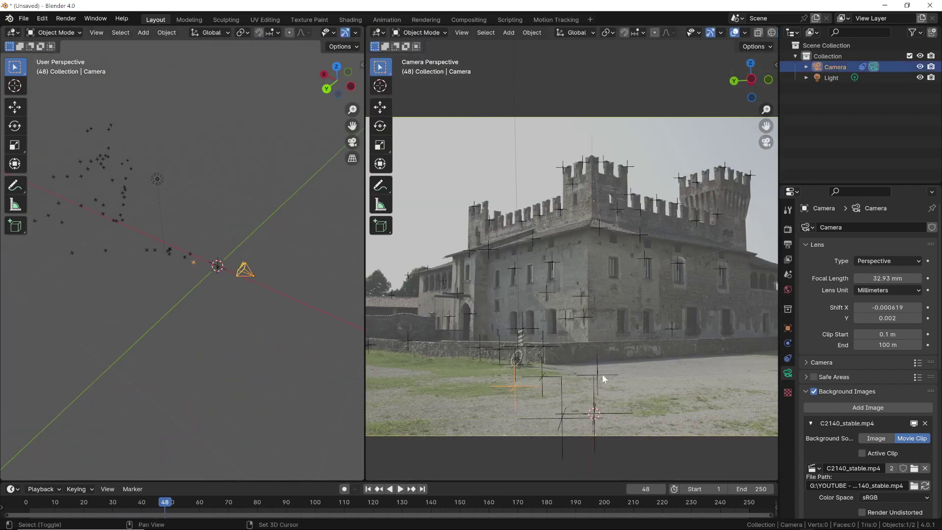
pyautogui.keyDown('shift'); pyautogui.click(565, 419); pyautogui.keyUp('shift')
# - Examine the selected ground track points side-on in the other viewport to check that they lie level with the floor
pyautogui.press('KP_3')
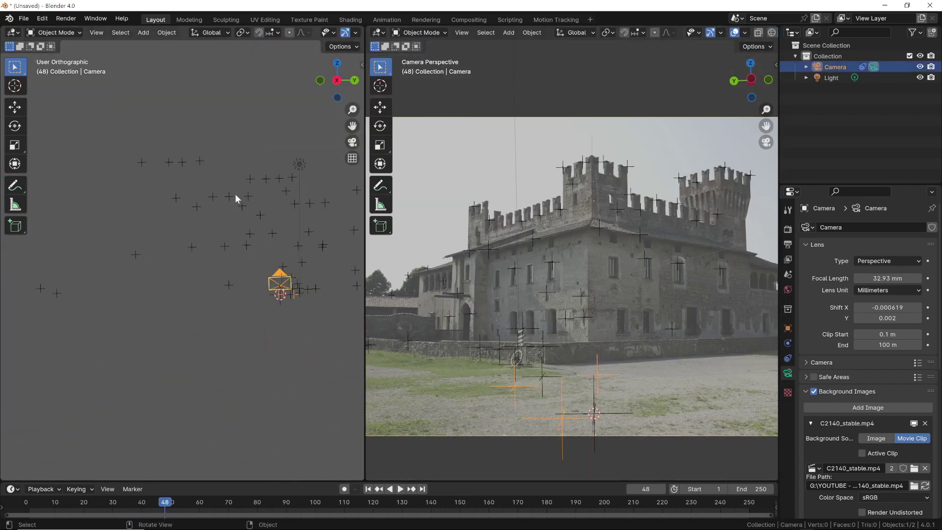
pyautogui.press('KP_7')
pyautogui.press('KP_3')
pyautogui.press('KP_6')
pyautogui.press('KP_6')
pyautogui.press('KP_6')
pyautogui.press('KP_6')
pyautogui.press('KP_6')
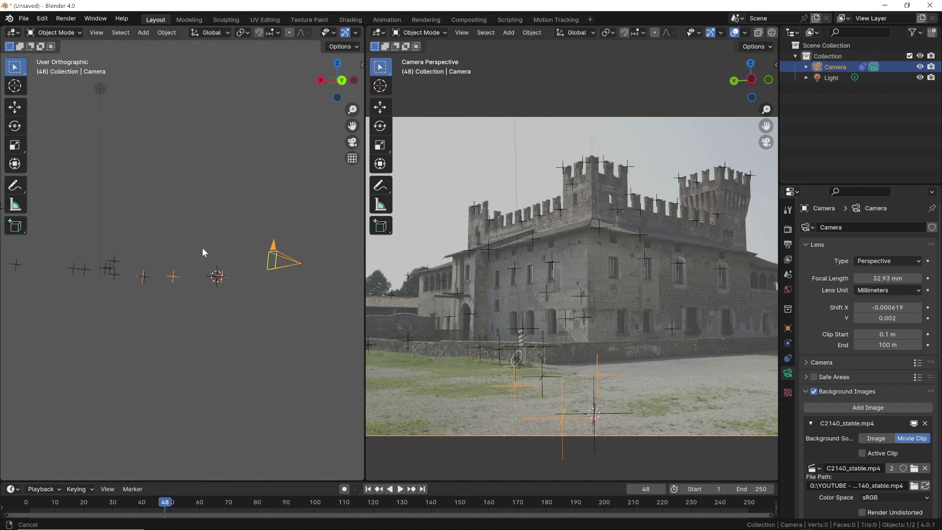
pyautogui.press('g')
pyautogui.press('Escape')
pyautogui.press('g')
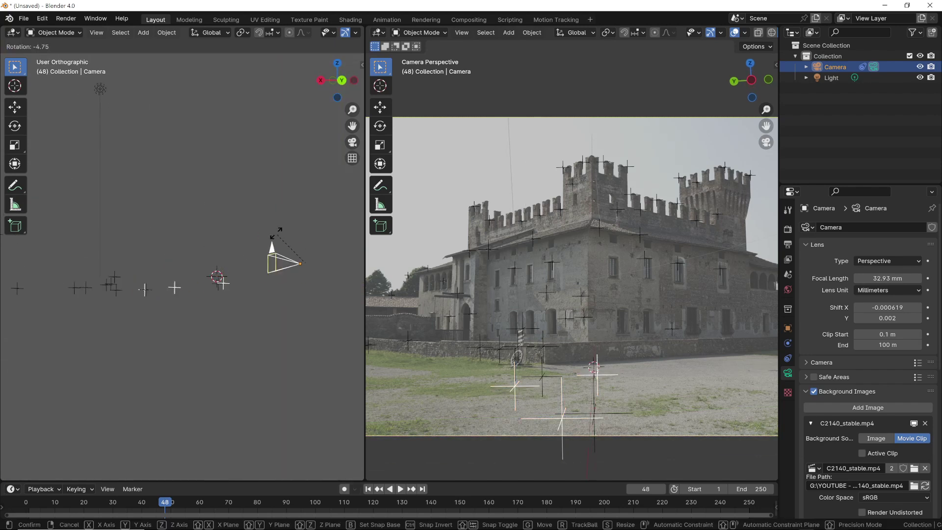
pyautogui.press('Escape')
pyautogui.moveTo(275, 222); pyautogui.dragTo(222, 216, button='middle')
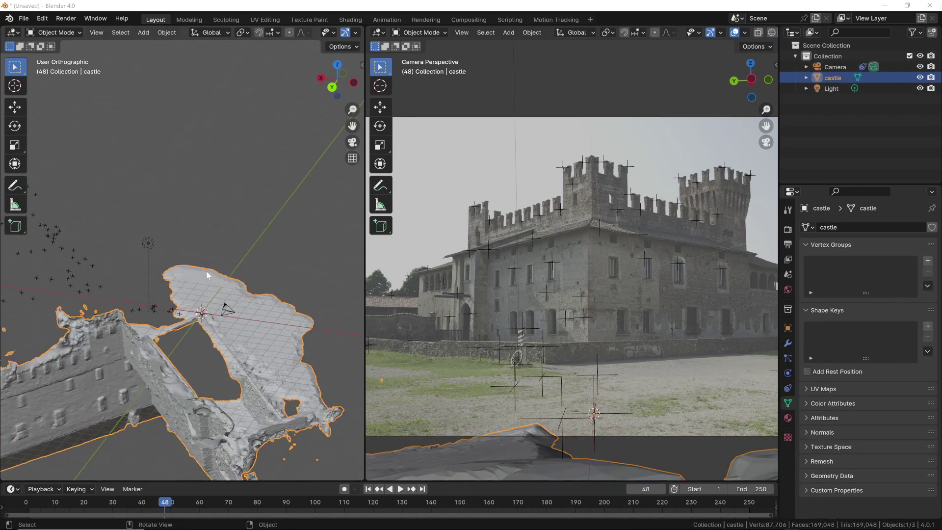
# - View the castle model from its front corner and display it with Material Preview shading
pyautogui.moveTo(206, 271)
pyautogui.mouseDown(button='middle')
pyautogui.moveTo(150, 333)
pyautogui.moveTo(145, 287)
pyautogui.moveTo(169, 288)
pyautogui.moveTo(192, 216)
pyautogui.mouseUp(button='middle')
pyautogui.hscroll(5, 300, 32)
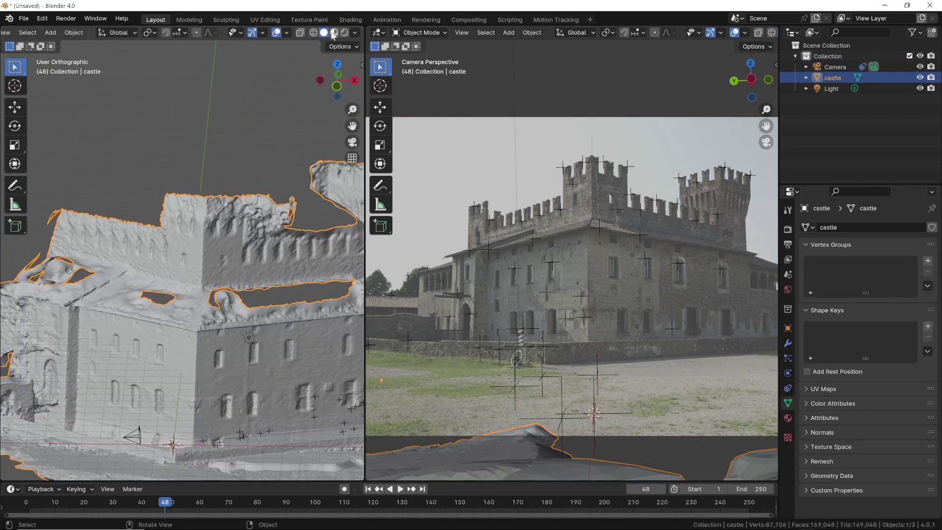
pyautogui.click(334, 33)
# - Snap the 3D cursor to the vertex at the outer top corner of the castle tower's corner merlon and return to Object Mode
pyautogui.scroll(5, 571, 162)
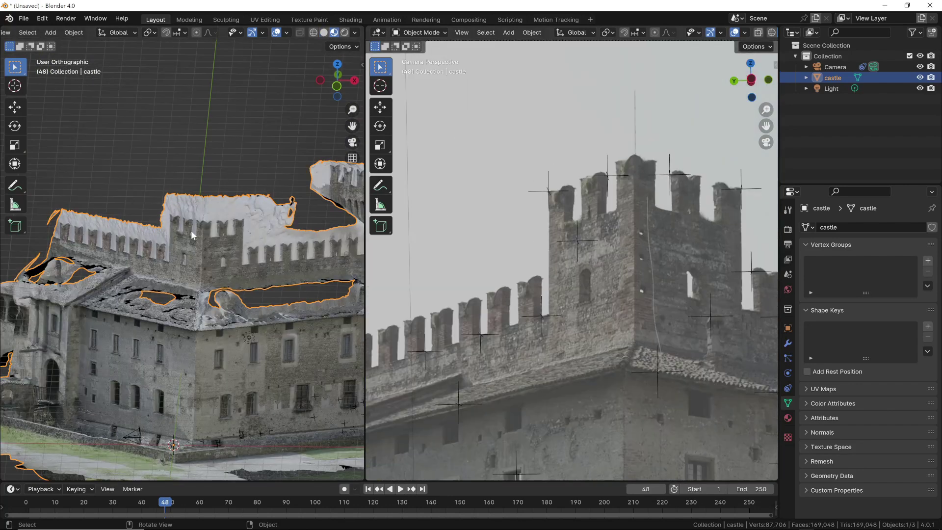
pyautogui.scroll(3, 187, 222)
pyautogui.press('Tab')
pyautogui.scroll(5, 157, 227)
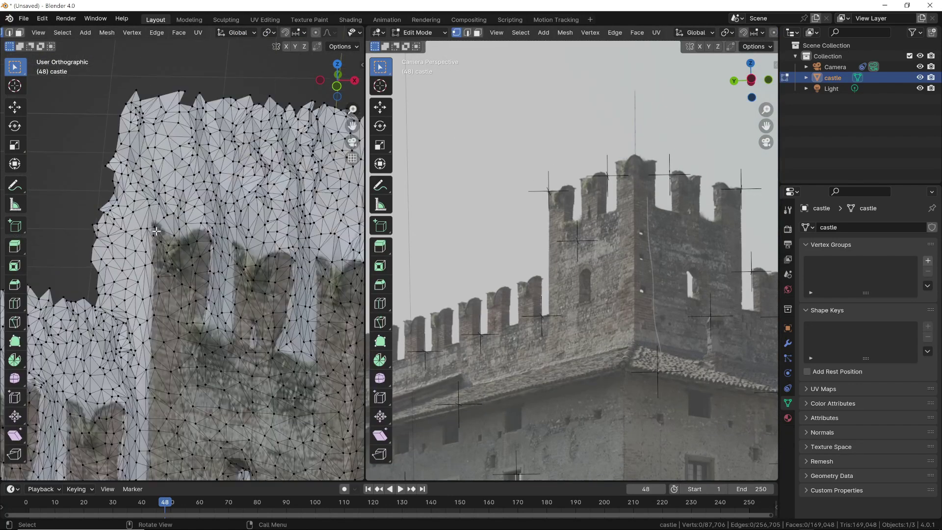
pyautogui.click(113, 31)
pyautogui.moveTo(120, 80)
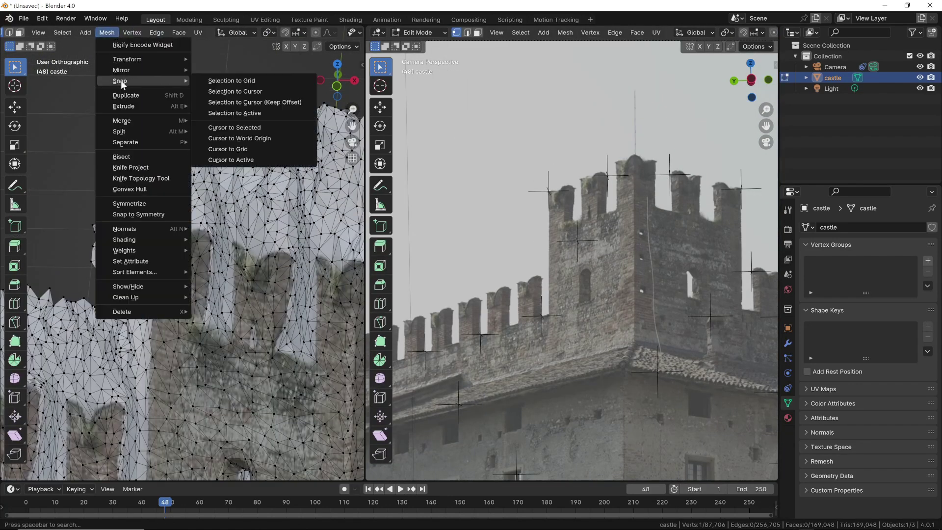
pyautogui.click(246, 129)
pyautogui.press('Tab')
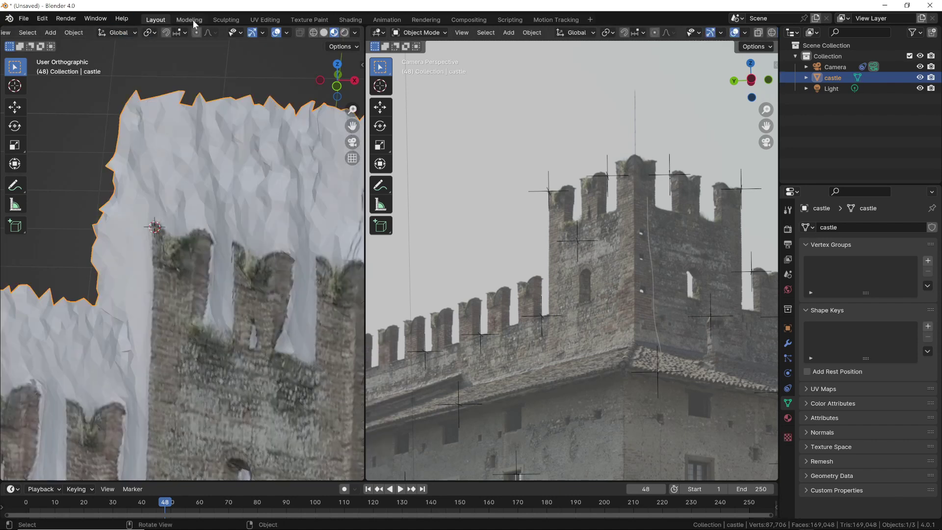
# - Set the castle model's origin to the 3D cursor at the tower's outer corner merlon
pyautogui.click(83, 31)
pyautogui.moveTo(86, 55)
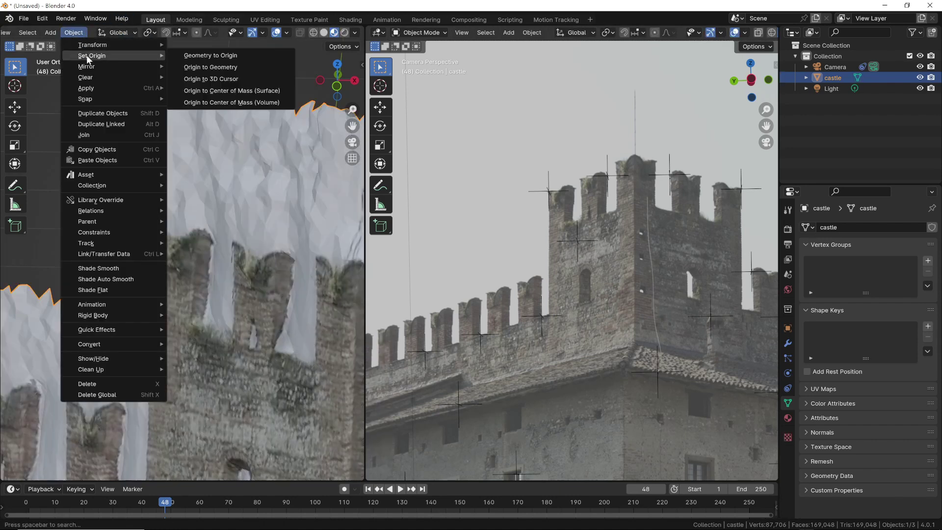
pyautogui.click(215, 79)
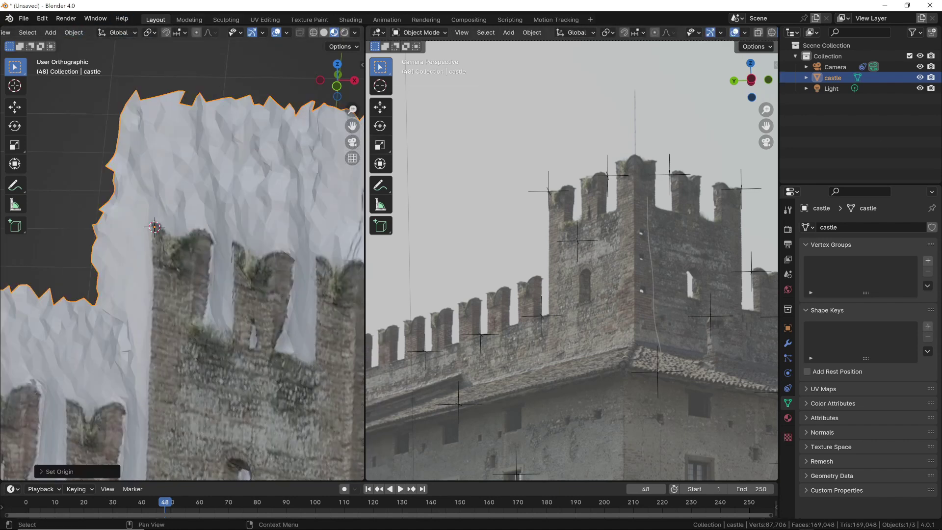
pyautogui.click(74, 32)
pyautogui.moveTo(95, 100)
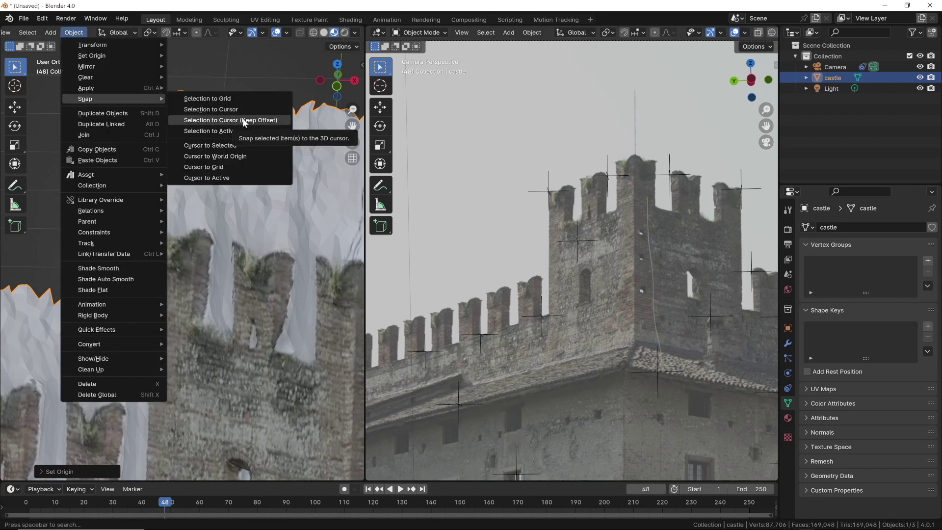
pyautogui.click(211, 146)
pyautogui.click(74, 33)
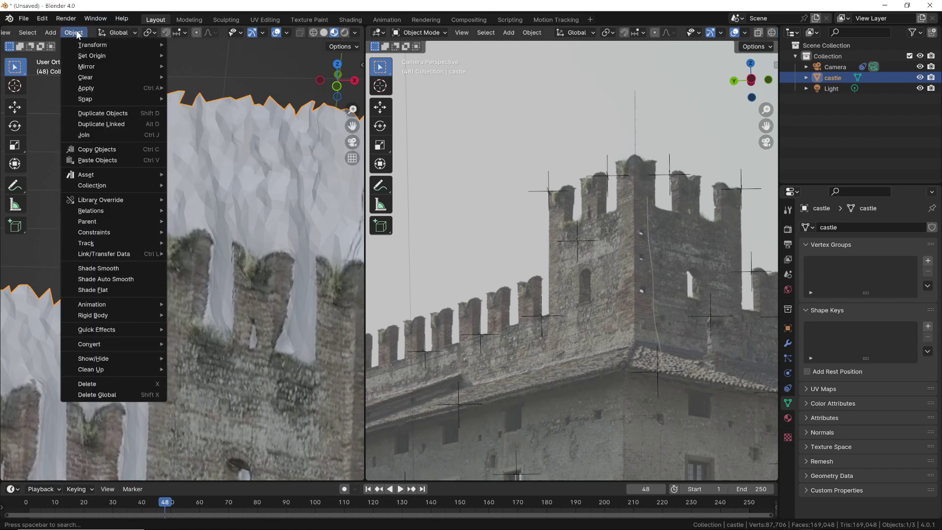
pyautogui.moveTo(94, 56)
pyautogui.click(206, 79)
# - Scale the castle model down uniformly about its origin and display it with Solid shading
pyautogui.scroll(-6, 184, 201)
pyautogui.press('s')
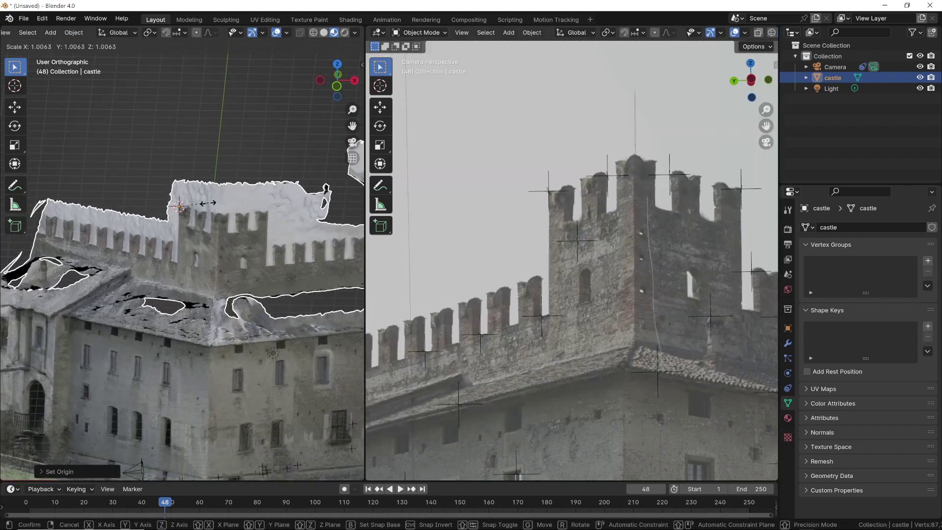
pyautogui.click(178, 218)
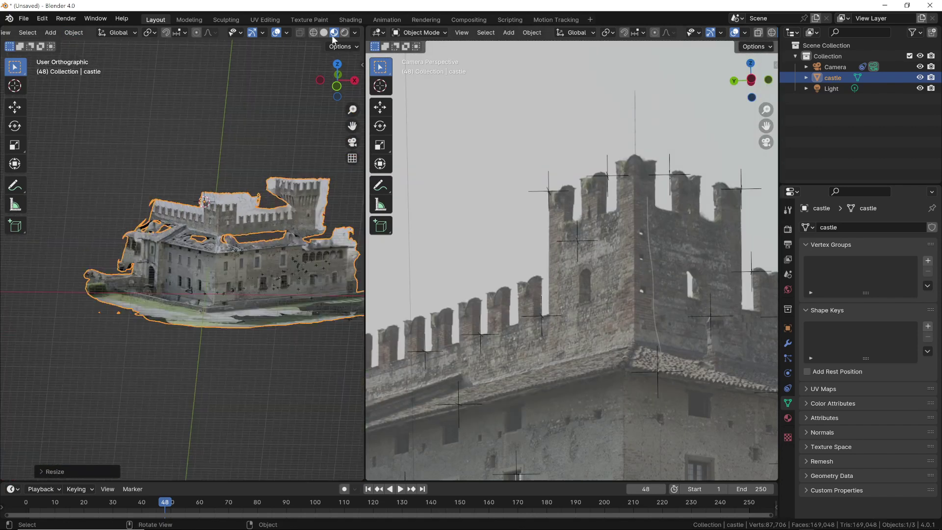
pyautogui.click(324, 32)
pyautogui.moveTo(255, 231); pyautogui.dragTo(222, 254, button='middle')
# - Identify the track point at the tower's outer corner merlon and move the castle model roughly towards it
pyautogui.click(548, 191)
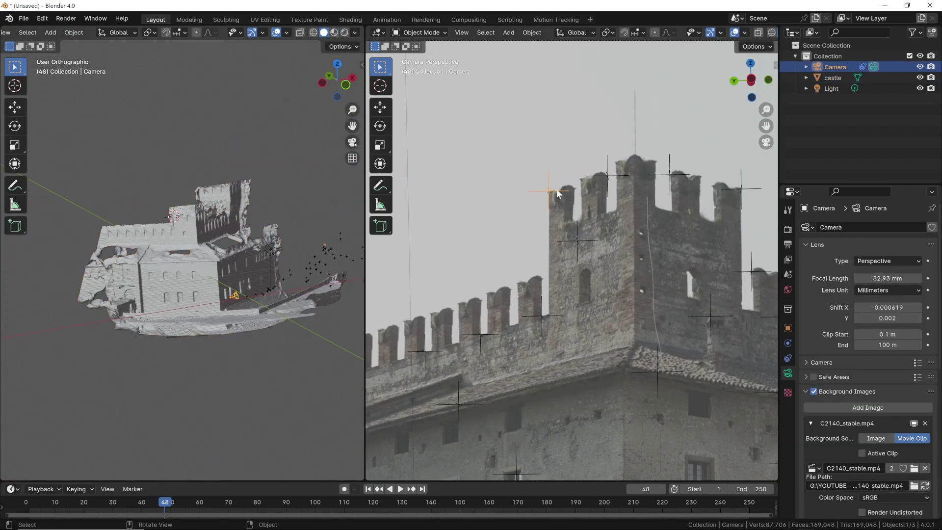
pyautogui.scroll(5, 347, 253)
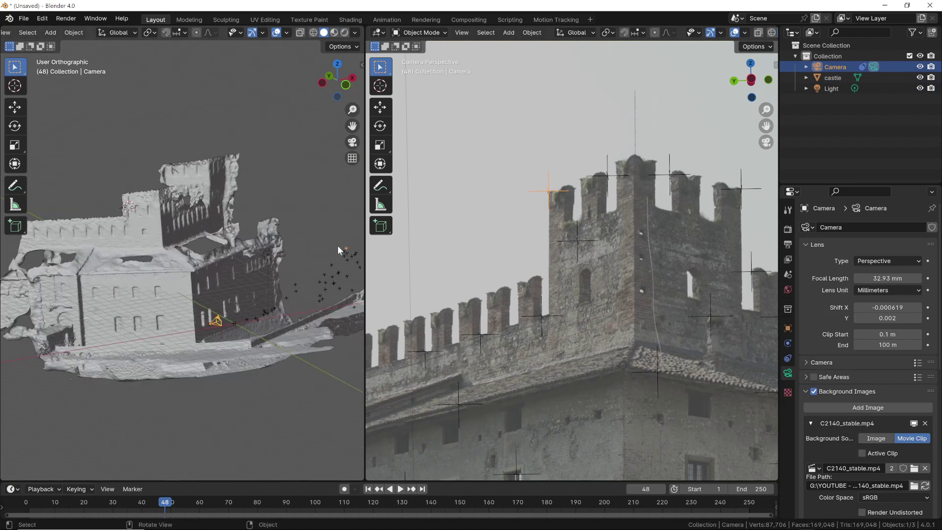
pyautogui.click(158, 199)
pyautogui.press('s')
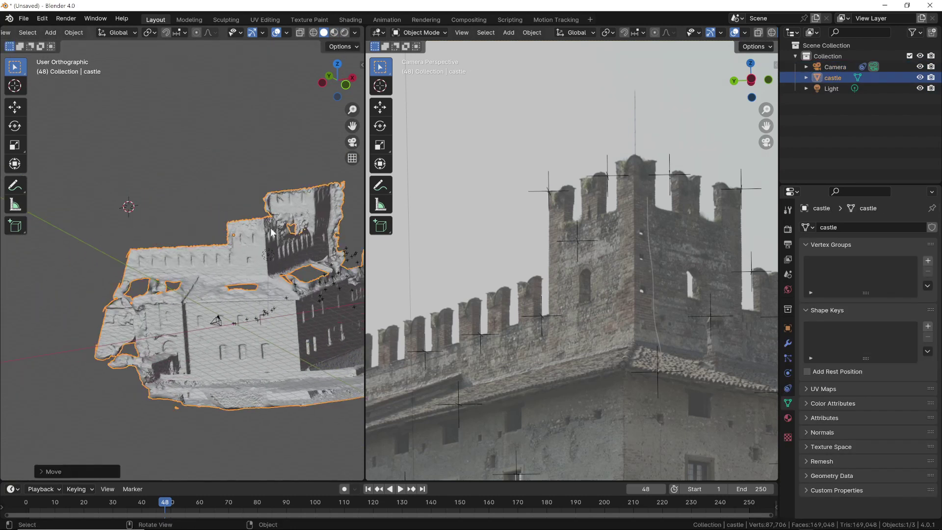
pyautogui.click(206, 230)
pyautogui.press('g')
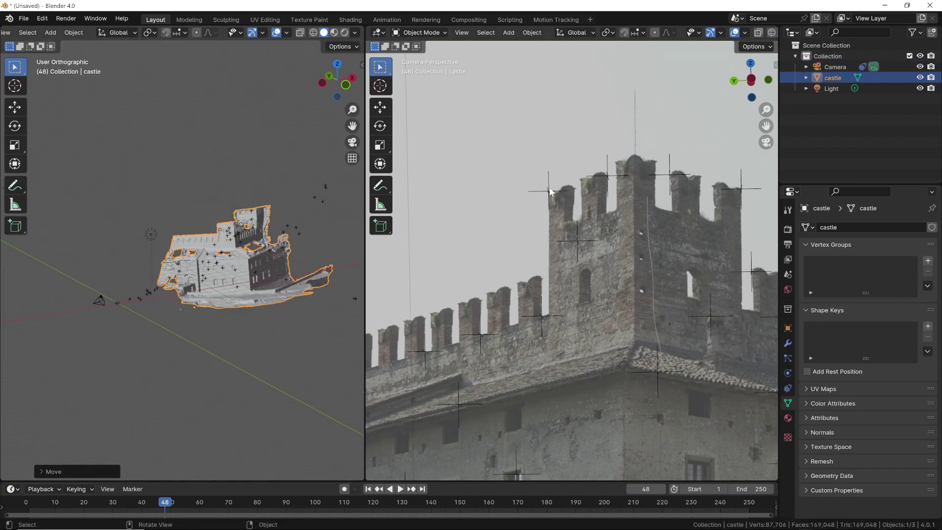
pyautogui.click(320, 240)
# - Display the model with Material Preview shading and move the castle so its tower corner meets the matching track point
pyautogui.click(548, 191)
pyautogui.scroll(5, 220, 219)
pyautogui.click(333, 33)
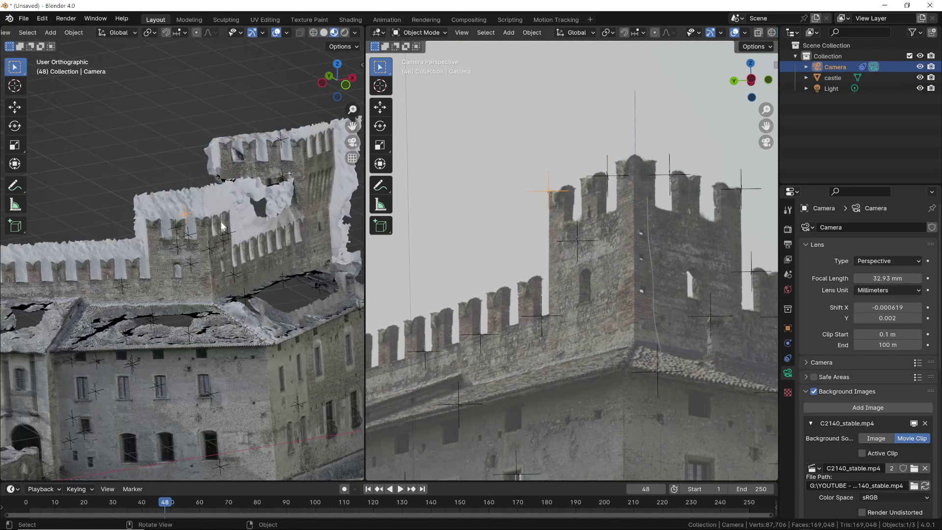
pyautogui.click(216, 227)
pyautogui.press('g')
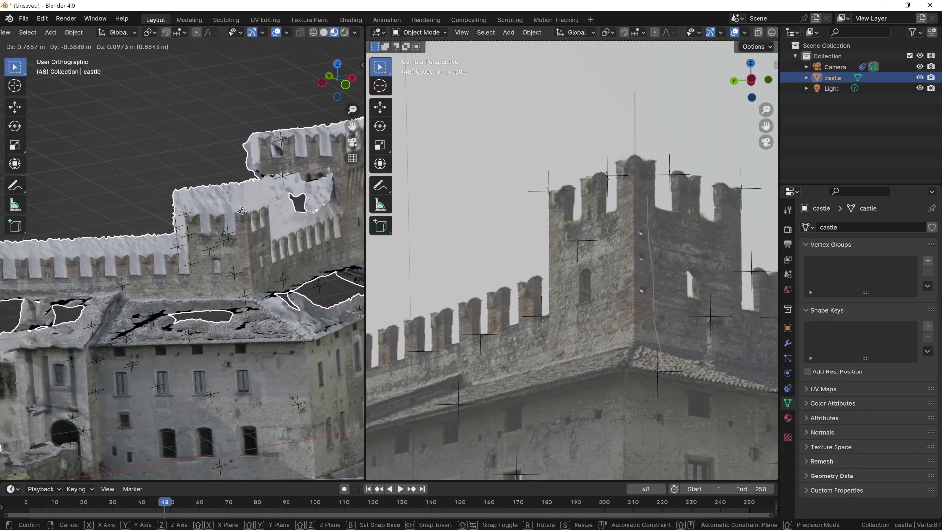
pyautogui.click(220, 226)
pyautogui.scroll(3, 183, 214)
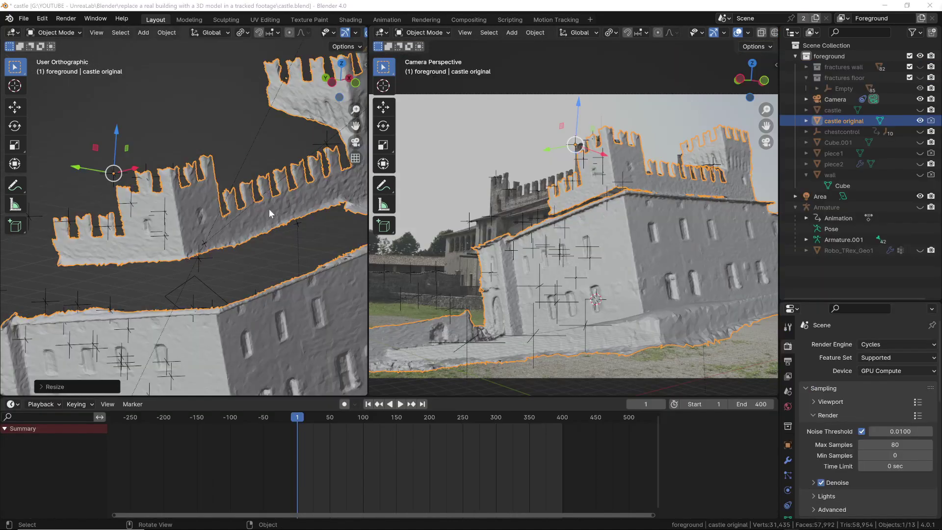
# - Rotate the castle original about its tower-corner origin, using free trackball rotation too, to line it up with the building in the footage
pyautogui.press('r')
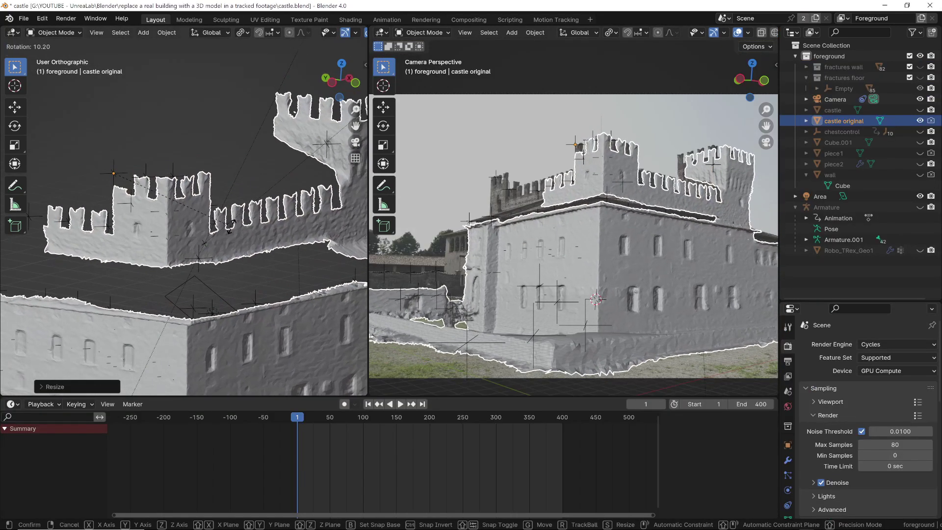
pyautogui.click(160, 198)
pyautogui.scroll(3, 160, 198)
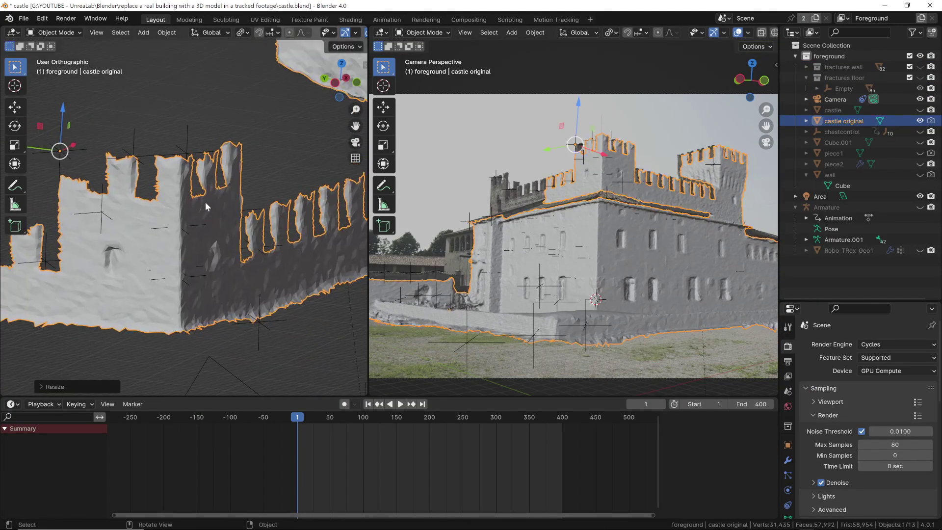
pyautogui.press('r')
pyautogui.press('r')
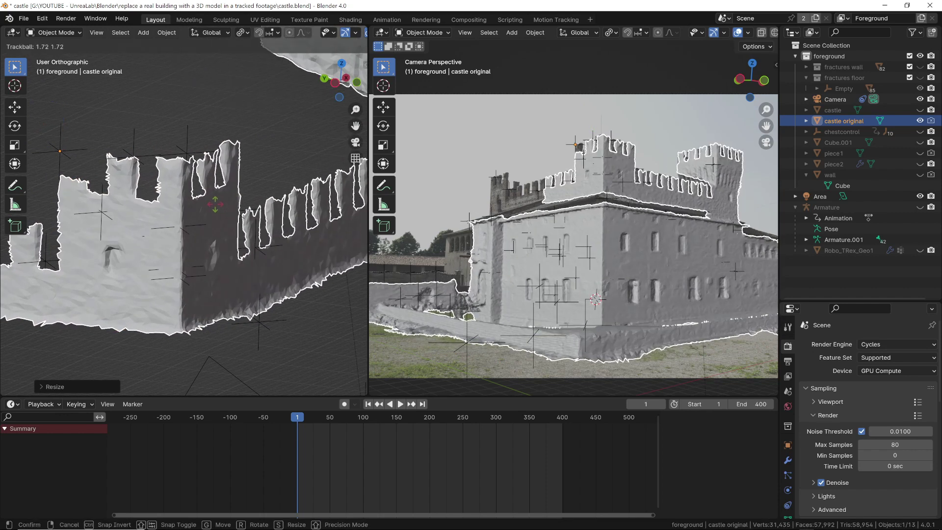
pyautogui.rightClick(669, 153)
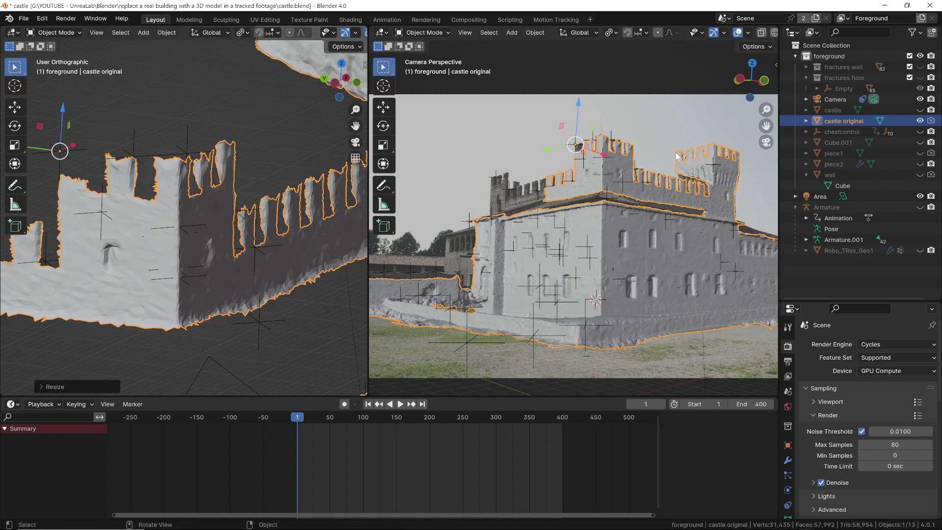
# - Display the camera view with Material Preview shading to compare the textured castle with the footage
pyautogui.scroll(-3, 687, 32)
pyautogui.click(748, 32)
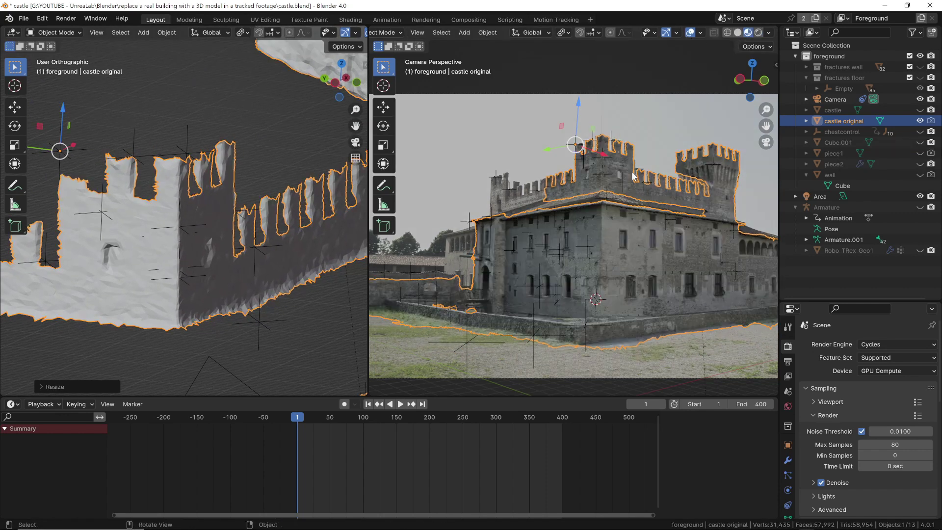
pyautogui.scroll(2, 647, 175)
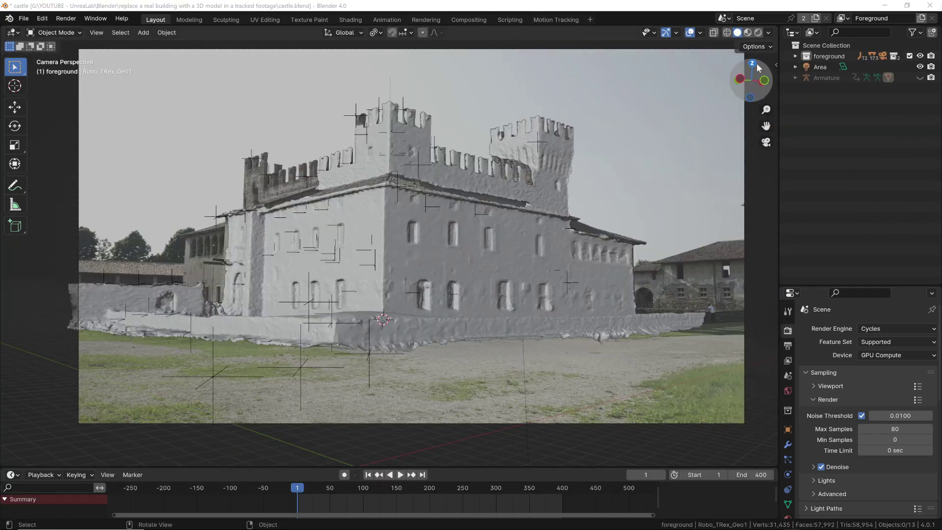
# - Play the animation through the camera, alternating Solid and Material Preview shading, to check that the castle follows the footage
pyautogui.click(747, 32)
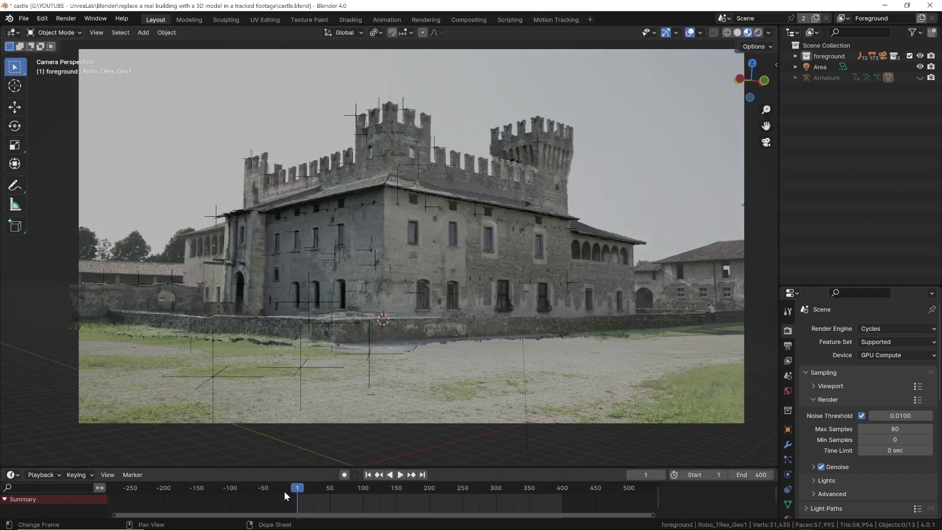
pyautogui.press('space')
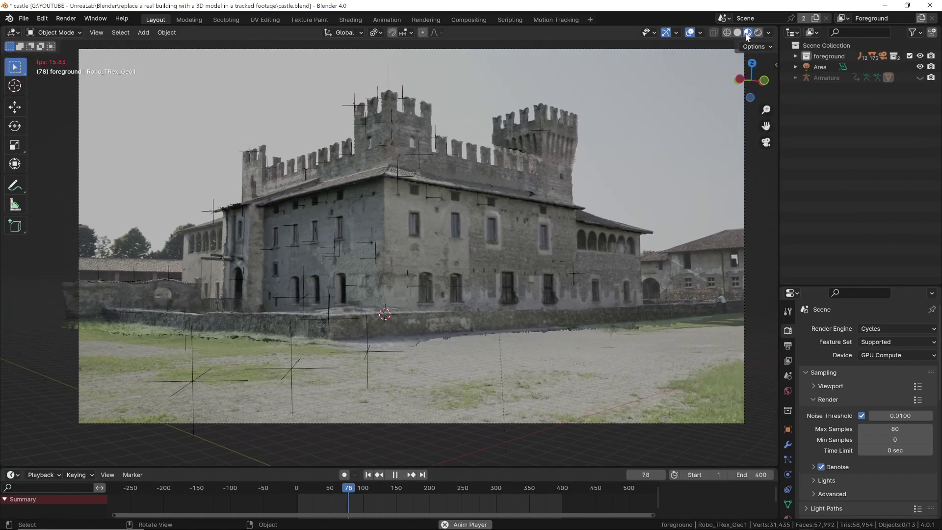
pyautogui.click(737, 32)
pyautogui.click(747, 33)
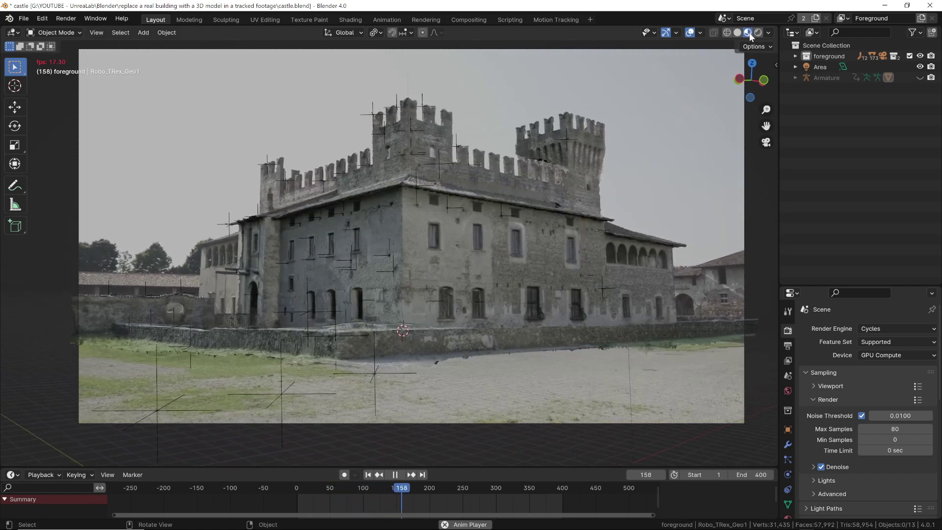
pyautogui.click(737, 32)
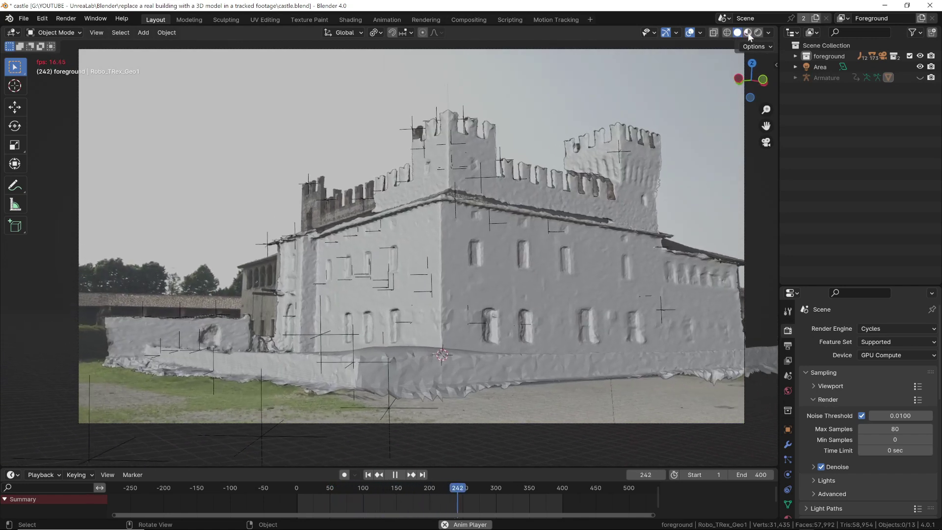
pyautogui.click(747, 33)
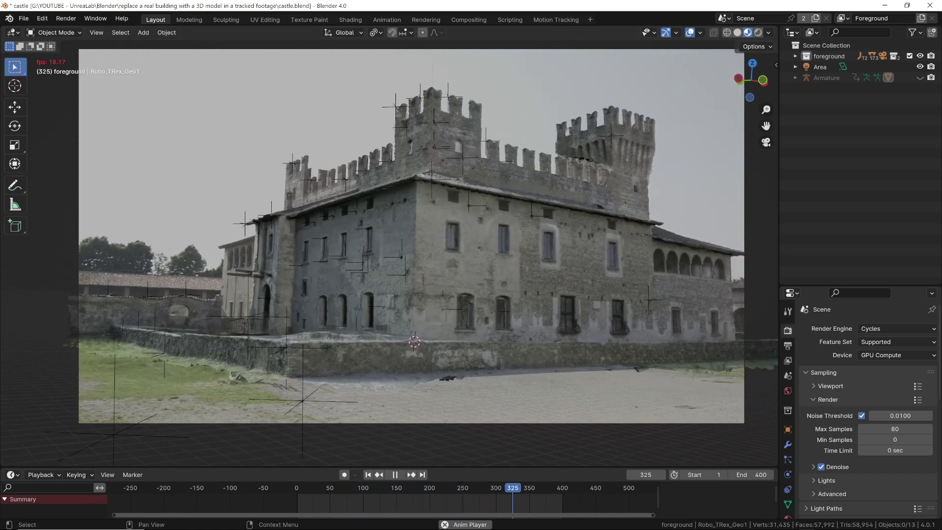
pyautogui.press('Escape')
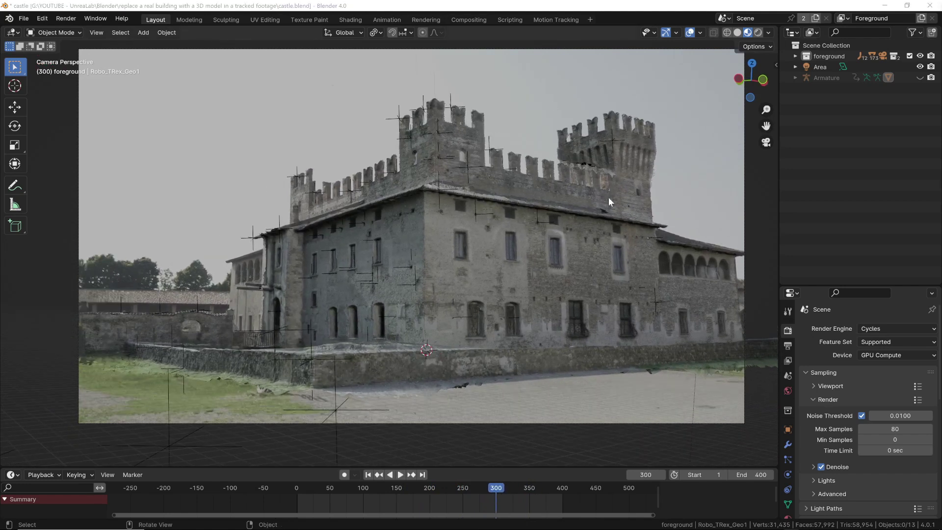
# - Expand the foreground collection and hide the castle original object in the viewport
pyautogui.click(795, 57)
pyautogui.click(920, 121)
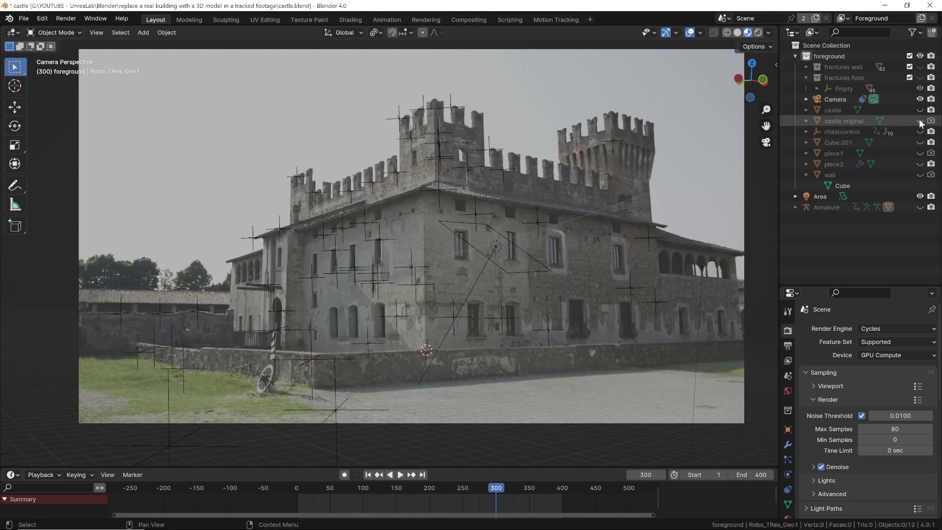
pyautogui.click(920, 121)
pyautogui.click(919, 121)
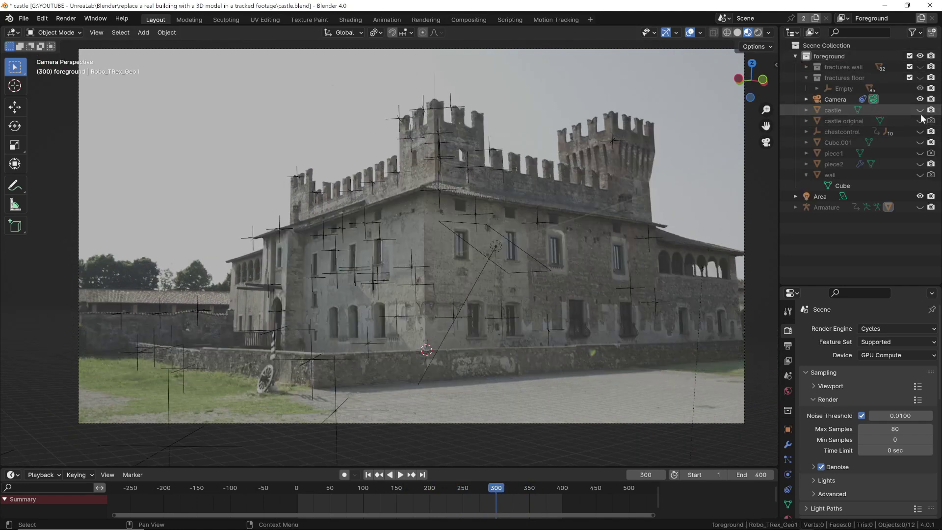
# - Show the castle, chestcontrol, piece1 and wall objects in the viewport
pyautogui.click(920, 110)
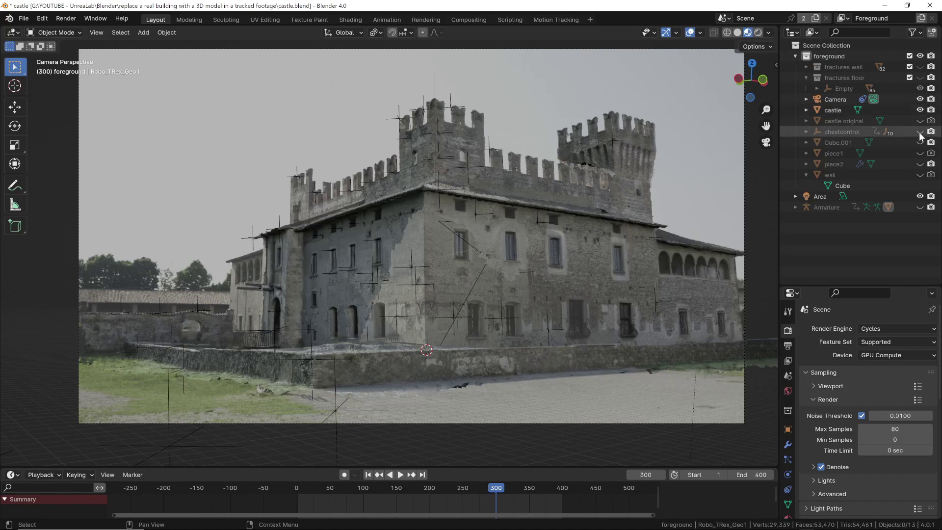
pyautogui.click(919, 131)
pyautogui.click(920, 154)
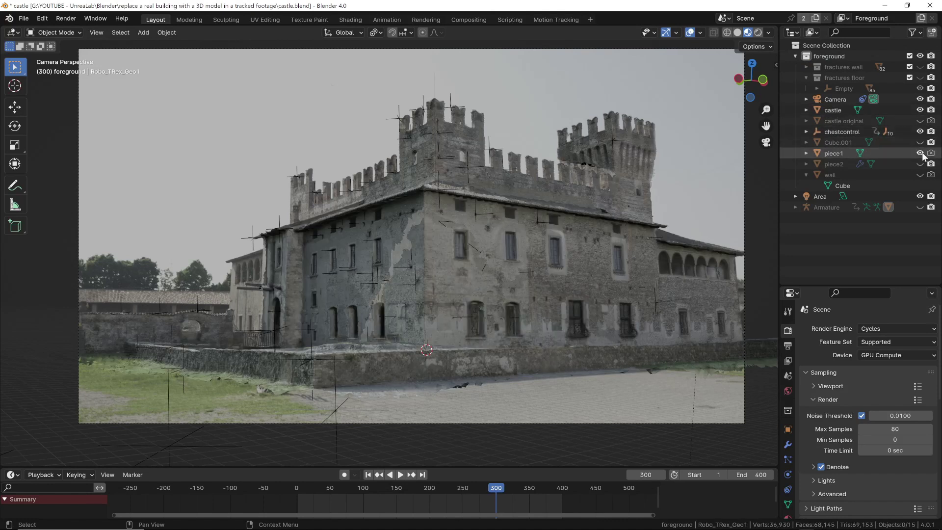
pyautogui.click(919, 174)
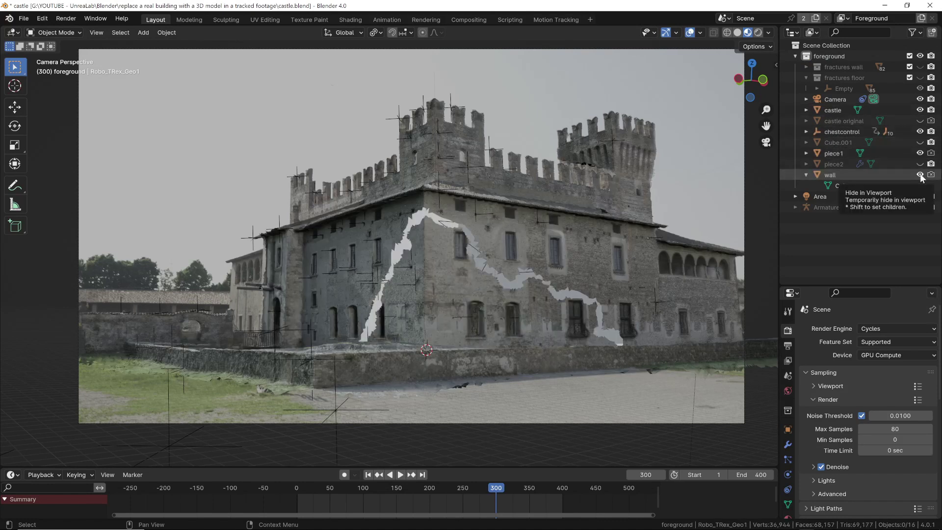
# - Display the scene with Solid shading and hide the piece1 section at the castle's front corner
pyautogui.click(737, 32)
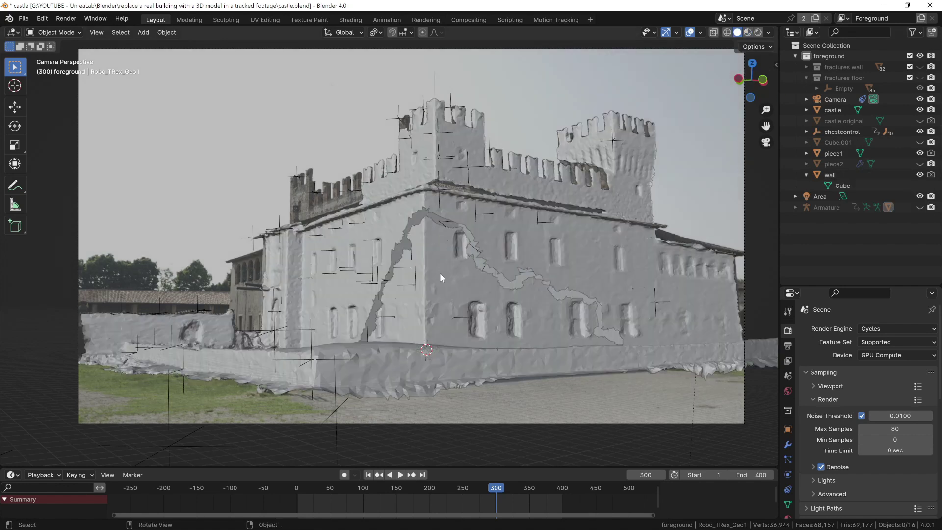
pyautogui.click(440, 274)
pyautogui.press('h')
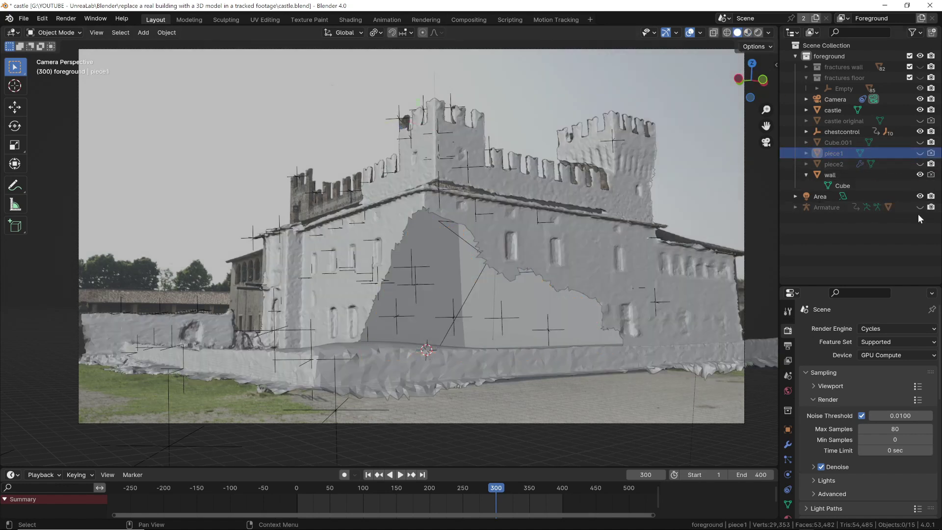
# - Expand the Armature and show its Robo_TRex_Geo1 model inside the opening in the castle wall
pyautogui.click(795, 207)
pyautogui.click(920, 251)
pyautogui.press('Home')
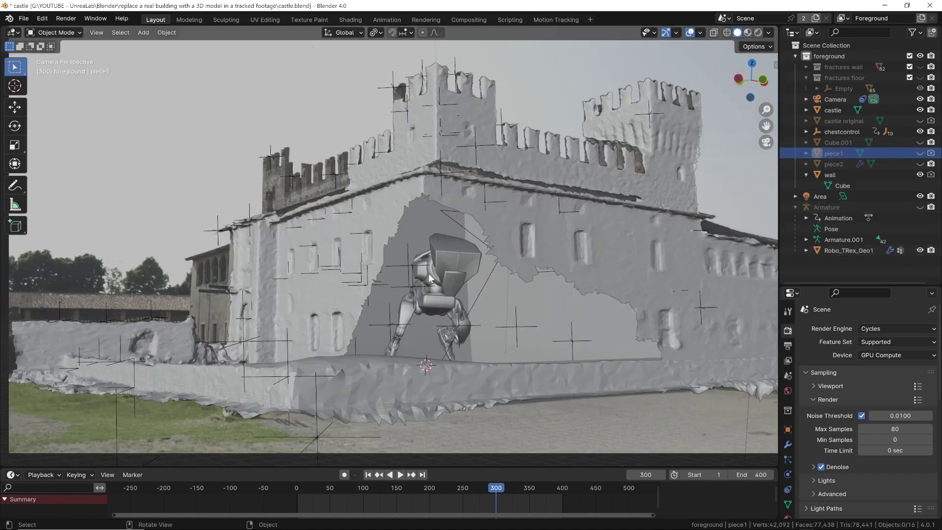
# - Show the fractures wall and fractures floor collections in the viewport and view the castle's broken corner from above
pyautogui.click(920, 67)
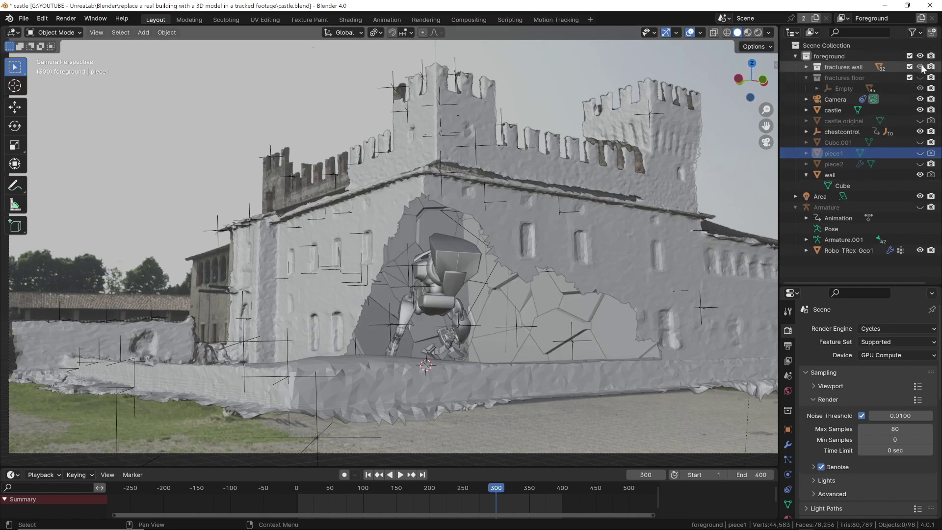
pyautogui.click(920, 77)
pyautogui.moveTo(463, 296); pyautogui.dragTo(622, 122, button='middle')
# - Turn off the Motion Tracking overlay and display the scene through the camera with Material Preview shading
pyautogui.click(700, 32)
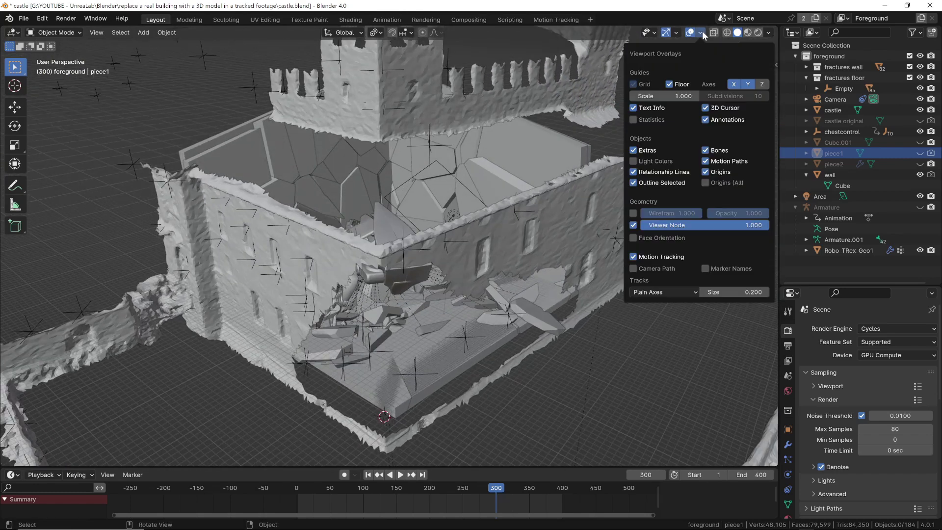
pyautogui.click(633, 256)
pyautogui.moveTo(572, 299)
pyautogui.mouseDown(button='middle')
pyautogui.moveTo(513, 236)
pyautogui.moveTo(542, 243)
pyautogui.mouseUp(button='middle')
pyautogui.click(749, 33)
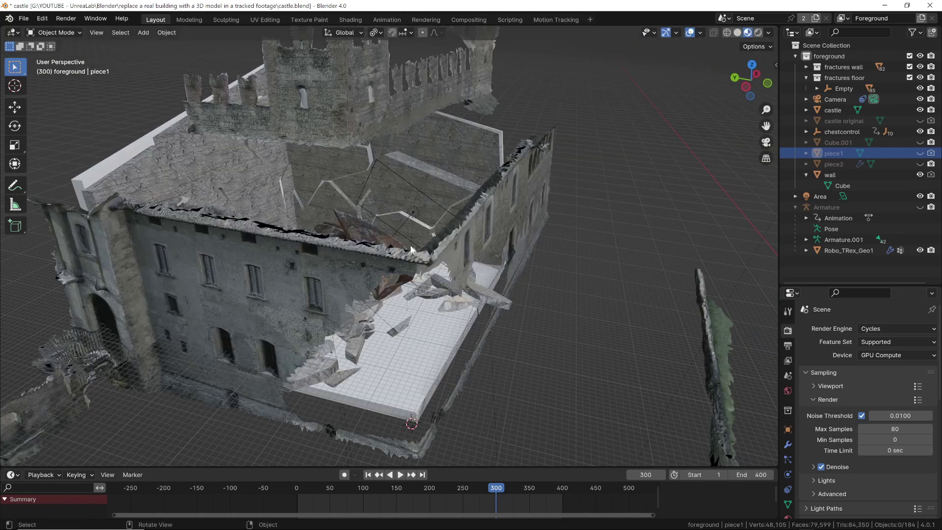
pyautogui.moveTo(388, 260)
pyautogui.mouseDown(button='middle')
pyautogui.moveTo(407, 213)
pyautogui.moveTo(351, 208)
pyautogui.moveTo(354, 218)
pyautogui.moveTo(381, 225)
pyautogui.moveTo(376, 239)
pyautogui.mouseUp(button='middle')
pyautogui.press('KP_0')
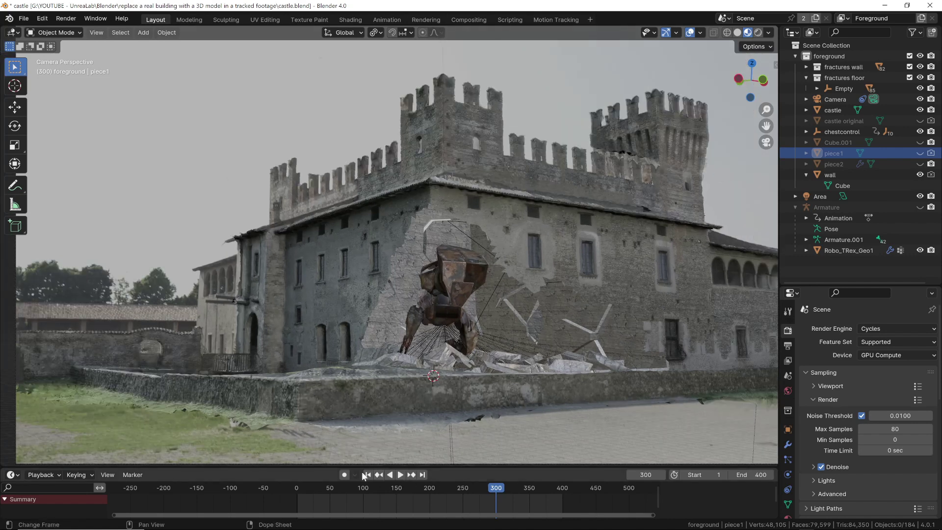
# - Play the animation through the camera to check the castle against the footage, and stop on frame 70
pyautogui.hotkey('shift', 'Left')
pyautogui.press('space')
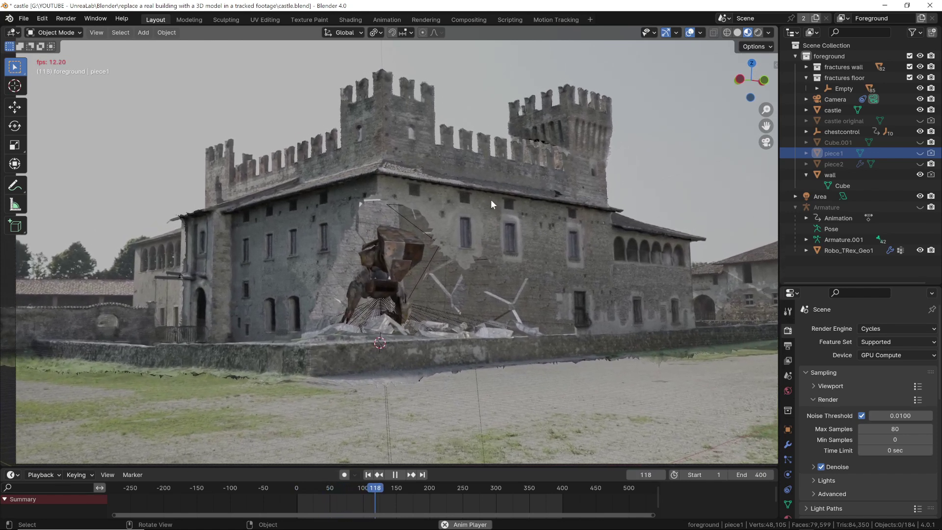
pyautogui.press('space')
pyautogui.press('Home')
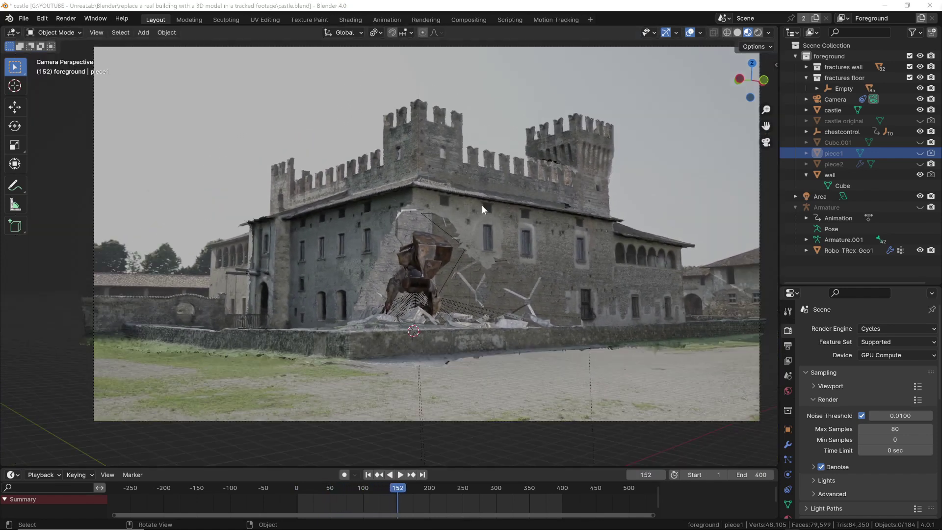
pyautogui.click(346, 491)
pyautogui.press('space')
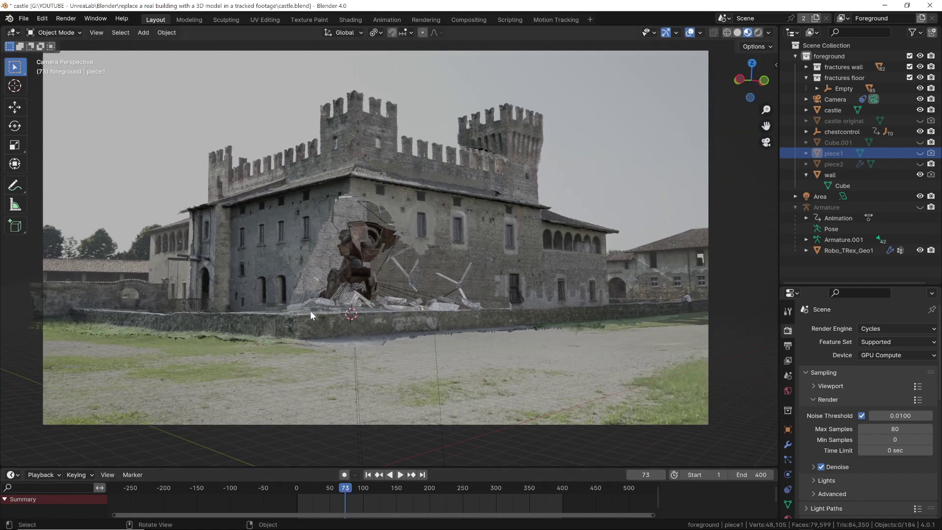
pyautogui.press('Left')
pyautogui.press('Left')
pyautogui.press('Left')
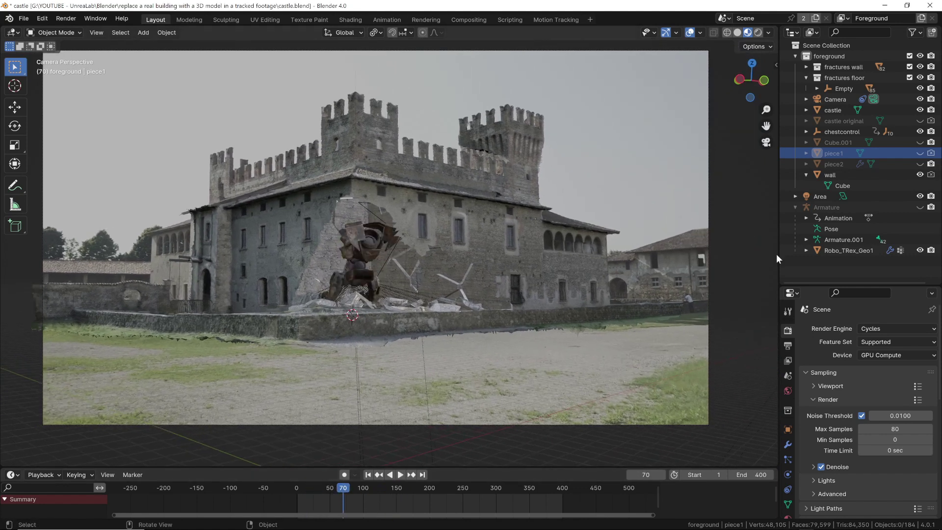
# - Open the World surface settings with its background colour and preview the scene with Rendered shading
pyautogui.moveTo(813, 285); pyautogui.dragTo(812, 179)
pyautogui.click(787, 284)
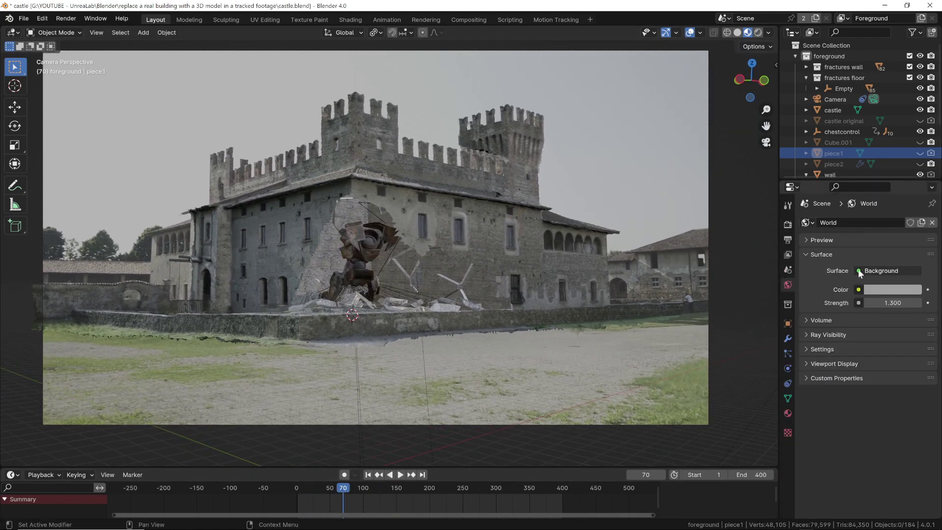
pyautogui.click(887, 292)
pyautogui.moveTo(913, 156)
pyautogui.mouseDown()
pyautogui.moveTo(913, 132)
pyautogui.moveTo(913, 157)
pyautogui.mouseUp()
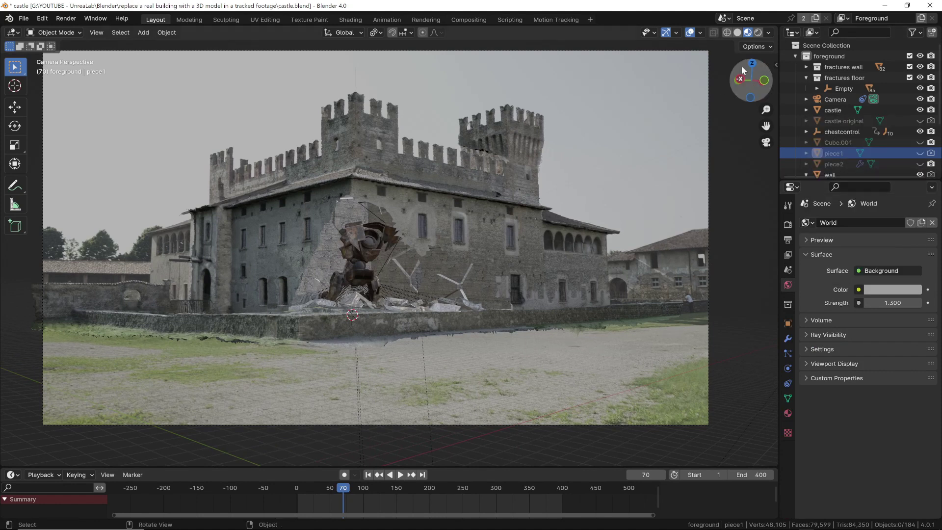
pyautogui.click(758, 33)
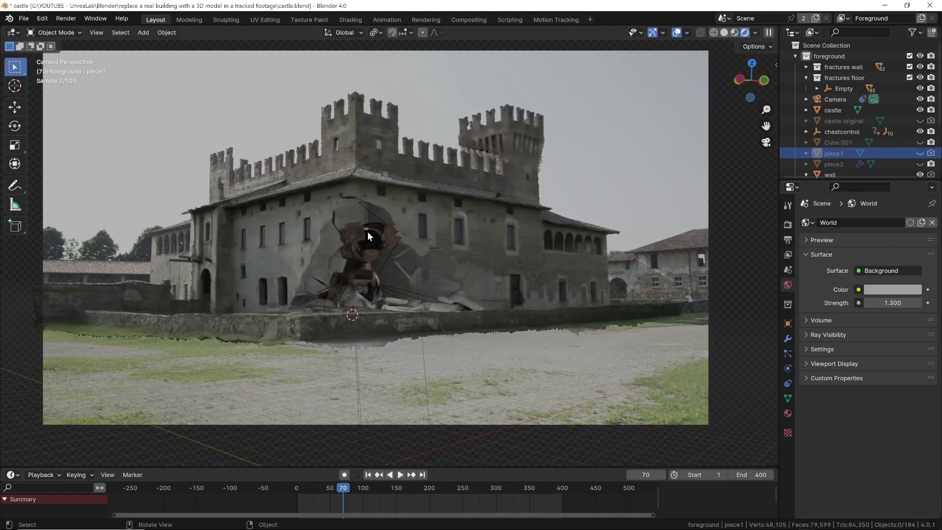
# - Adjust the brightness of the World background colour to match the castle's lighting to the footage
pyautogui.click(892, 289)
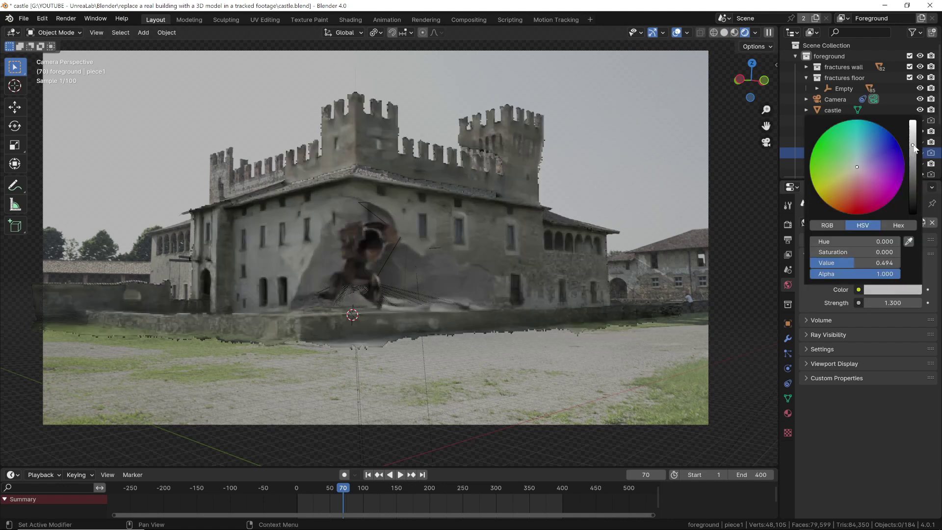
pyautogui.click(913, 165)
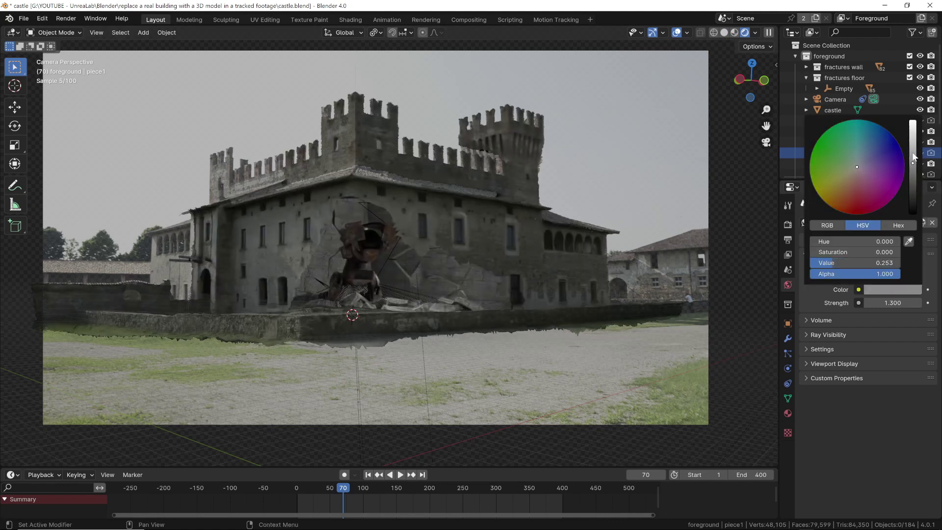
pyautogui.moveTo(915, 166); pyautogui.dragTo(913, 147)
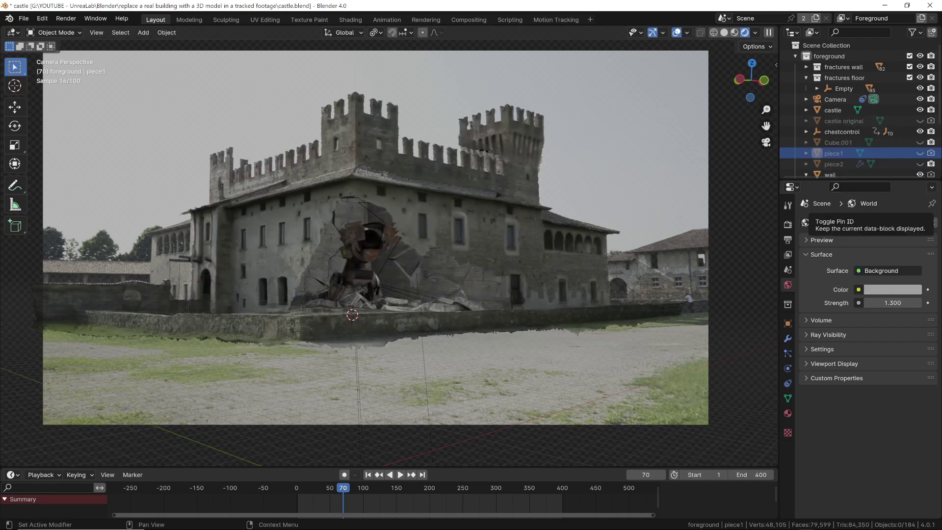
# - Display the scene with Solid shading outside the camera view and select the Area light above the robot T-Rex
pyautogui.click(724, 32)
pyautogui.moveTo(441, 206)
pyautogui.mouseDown(button='middle')
pyautogui.moveTo(432, 217)
pyautogui.moveTo(449, 191)
pyautogui.moveTo(479, 196)
pyautogui.moveTo(430, 180)
pyautogui.mouseUp(button='middle')
pyautogui.click(432, 174)
pyautogui.press('Down')
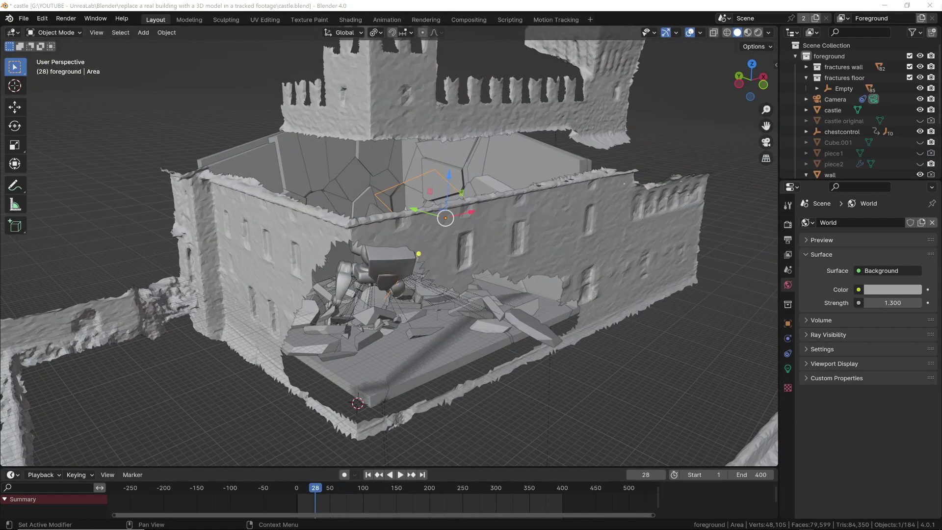
# - Review the Film section of the render settings and toggle the Transparent option off and on again
pyautogui.click(788, 225)
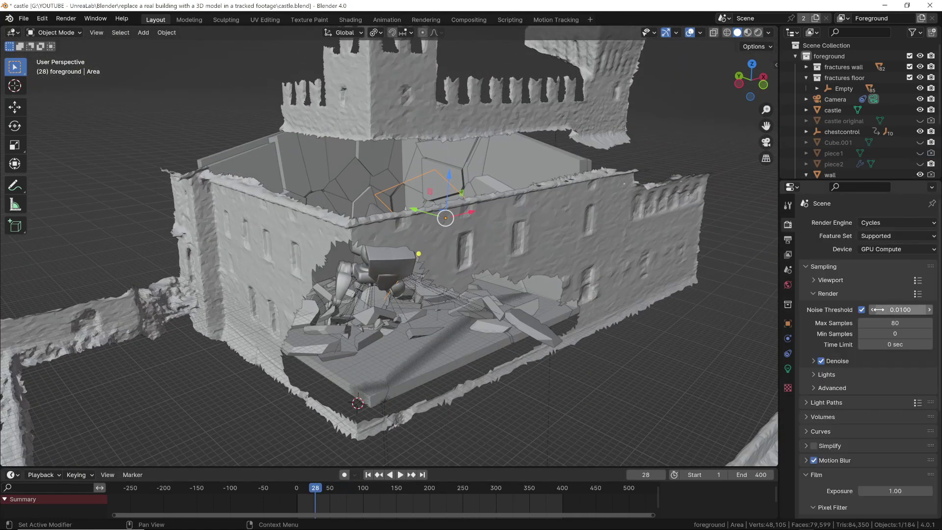
pyautogui.scroll(-4, 879, 311)
pyautogui.scroll(-3, 879, 312)
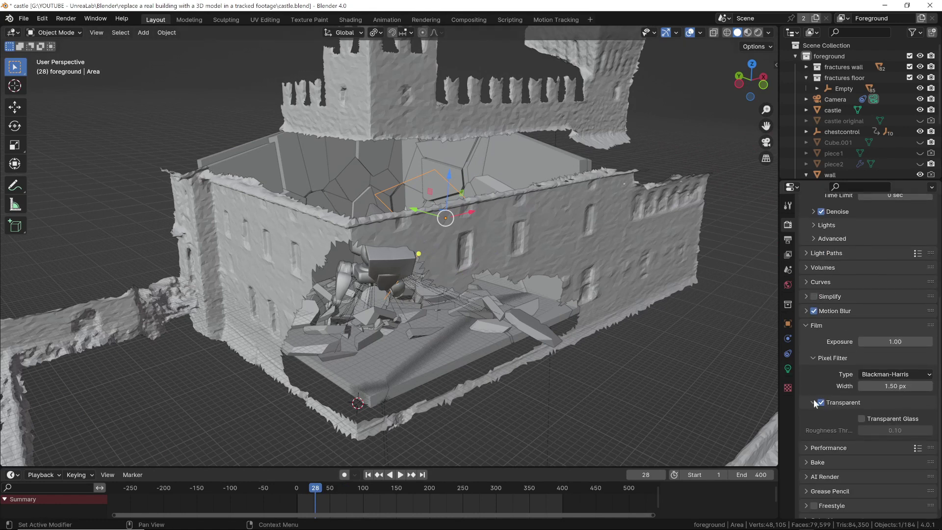
pyautogui.click(821, 402)
pyautogui.click(822, 401)
# - Expand the Output settings and set the render file format to OpenEXR with the DWAA (lossy) codec
pyautogui.click(787, 240)
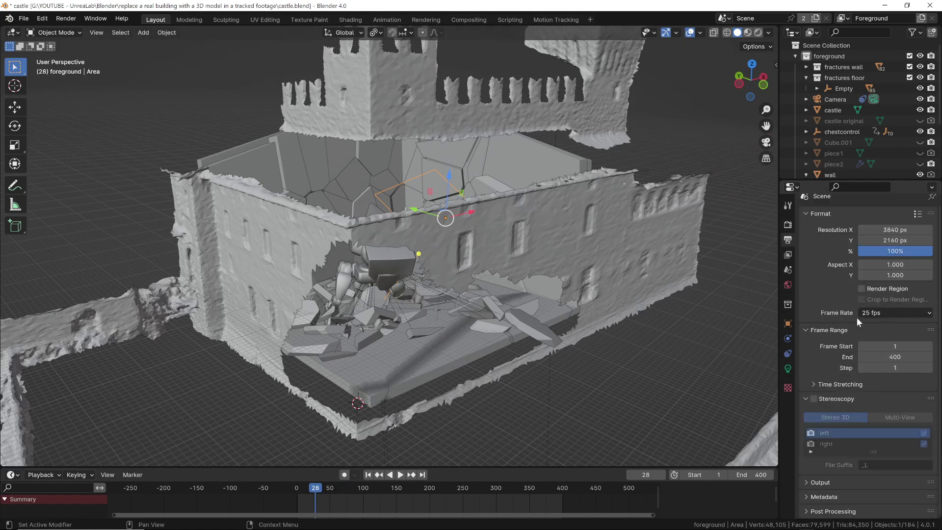
pyautogui.click(806, 483)
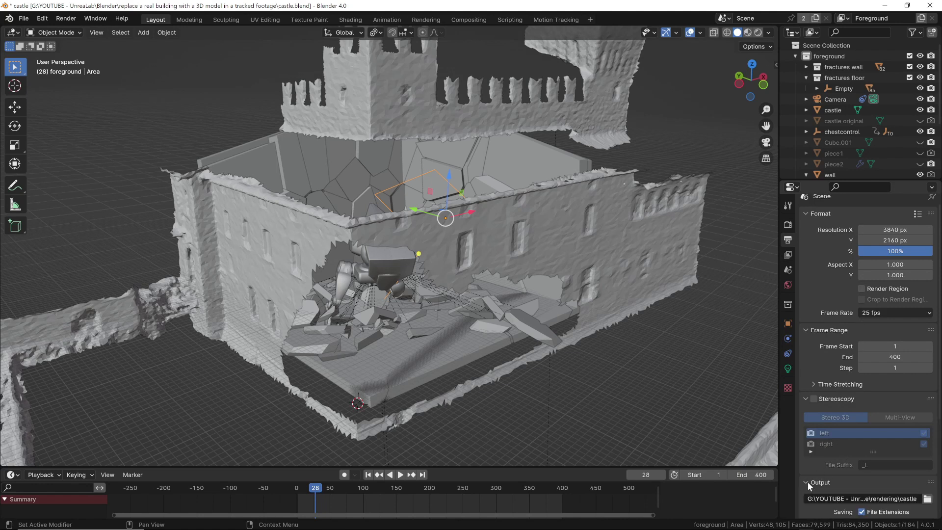
pyautogui.scroll(-6, 829, 451)
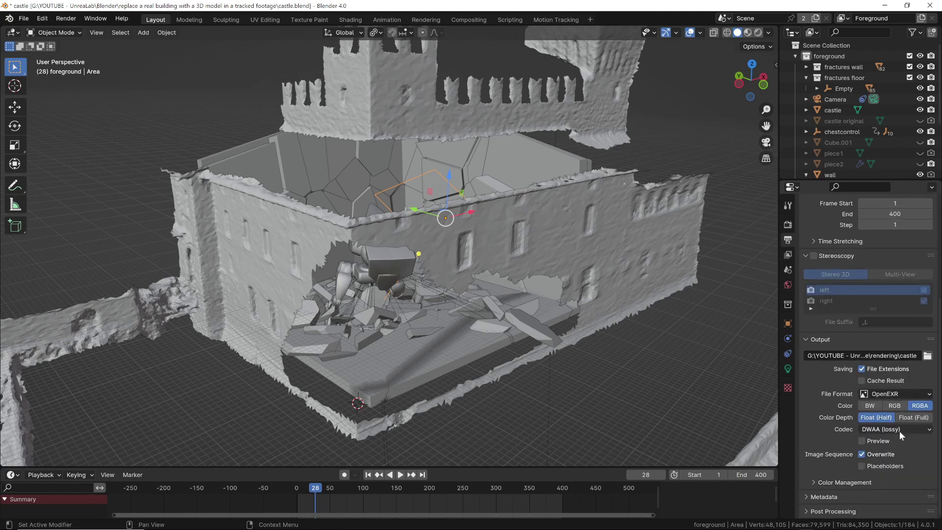
pyautogui.click(879, 393)
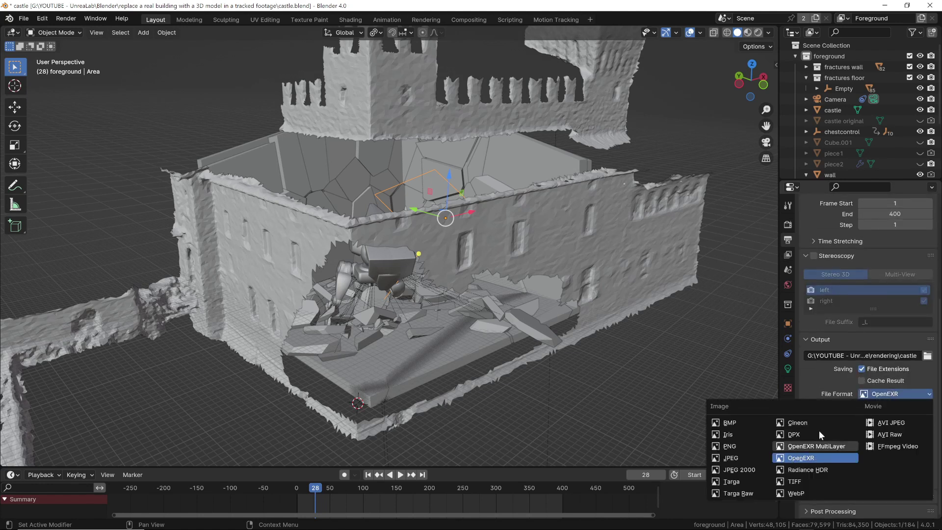
pyautogui.click(895, 430)
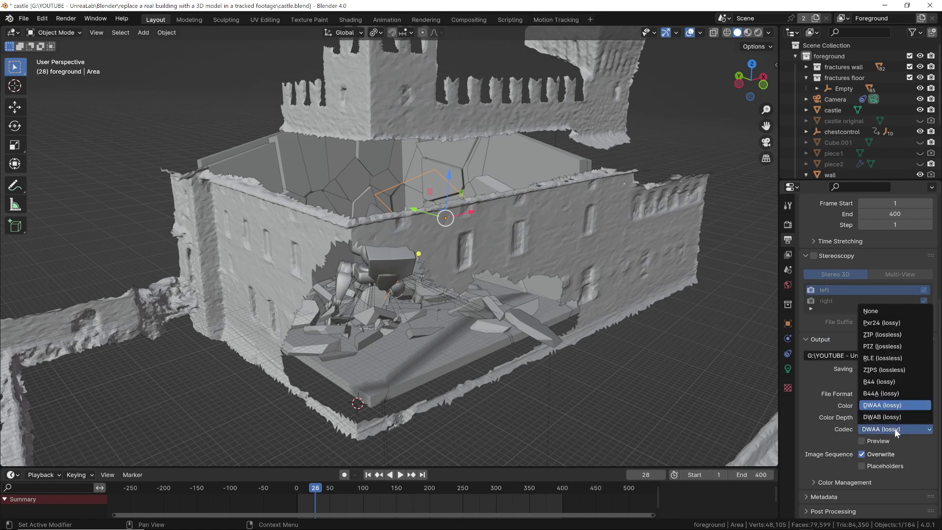
pyautogui.click(892, 405)
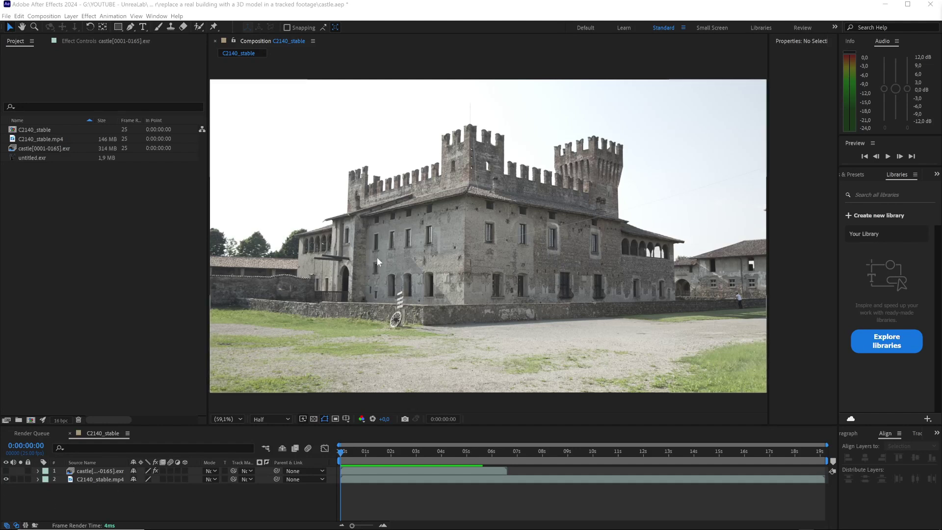
# - In After Effects, show the castle[0001-0165].exr layer and enable its Lumetri Color effect
pyautogui.click(6, 471)
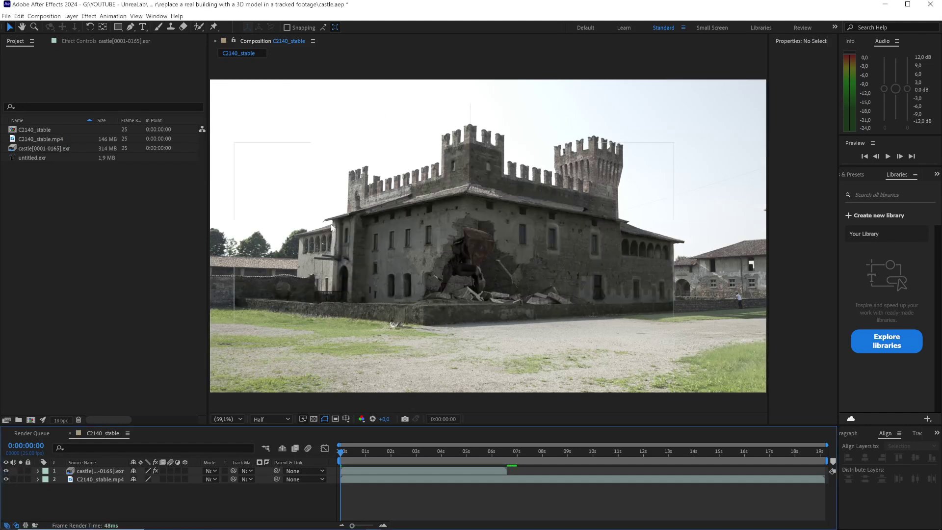
pyautogui.moveTo(208, 202); pyautogui.dragTo(160, 202)
pyautogui.click(100, 471)
pyautogui.click(88, 41)
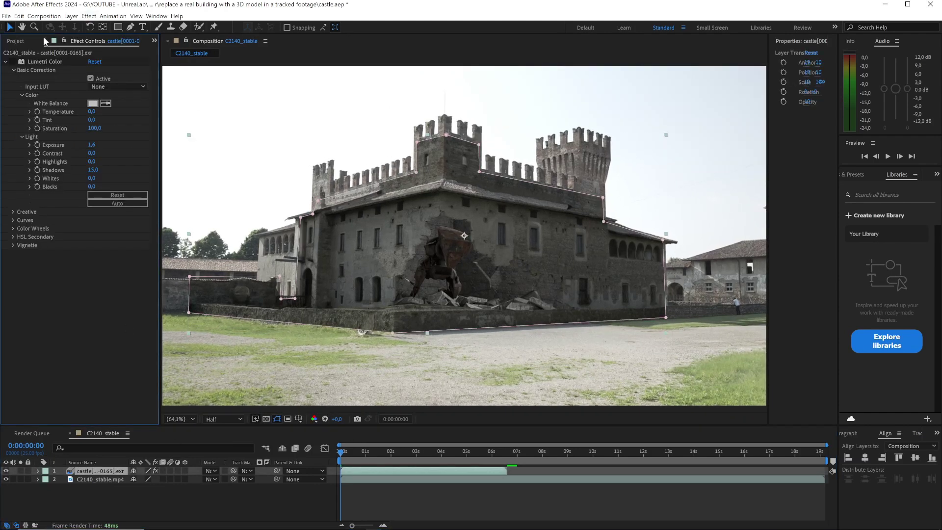
pyautogui.click(12, 62)
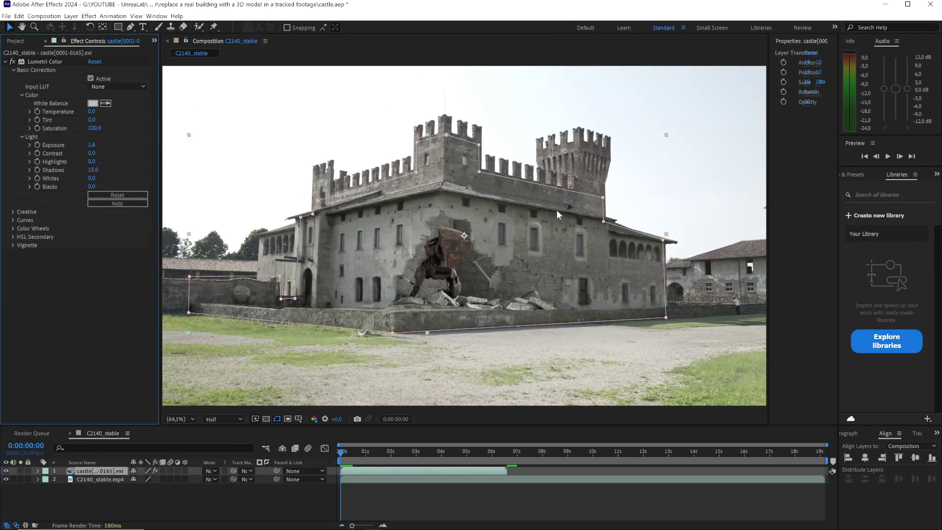
# - Check the castle layer's Lumetri Color exposure in the composition with the mask outline temporarily hidden
pyautogui.click(277, 418)
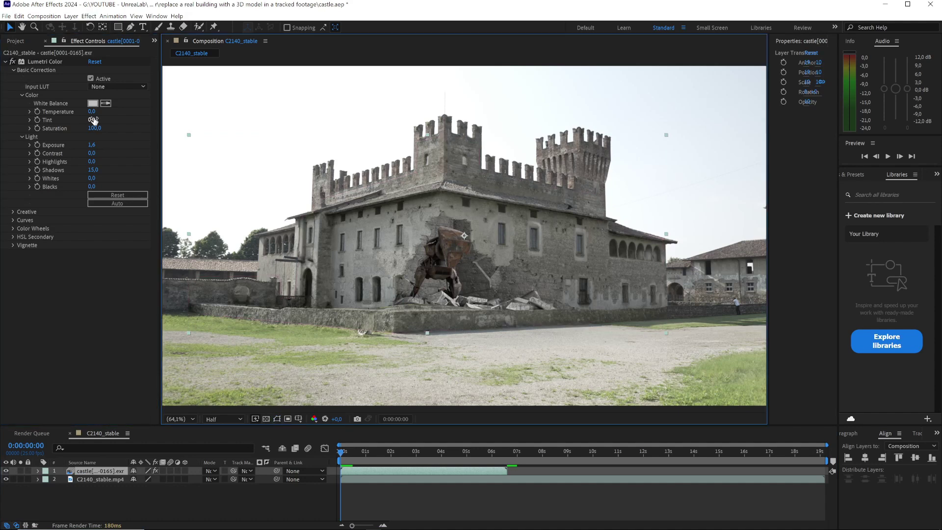
pyautogui.moveTo(92, 144); pyautogui.dragTo(95, 144)
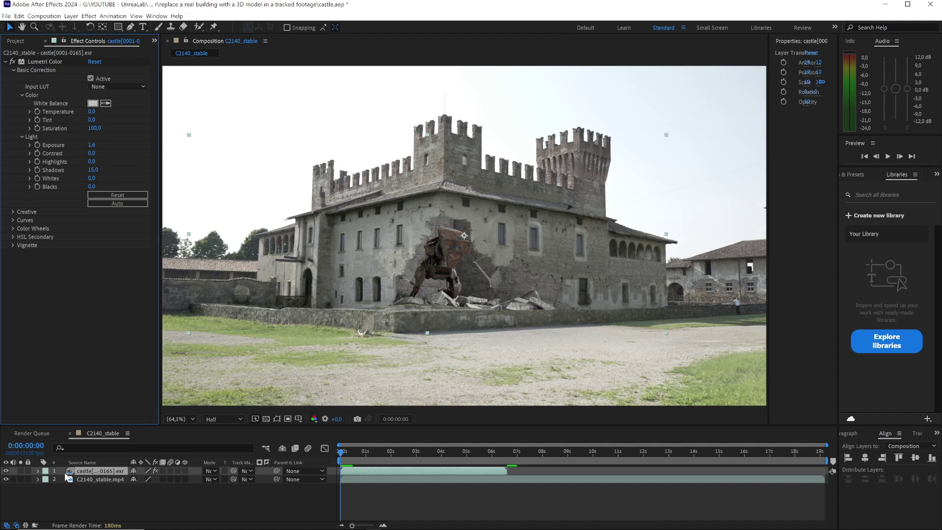
pyautogui.click(277, 419)
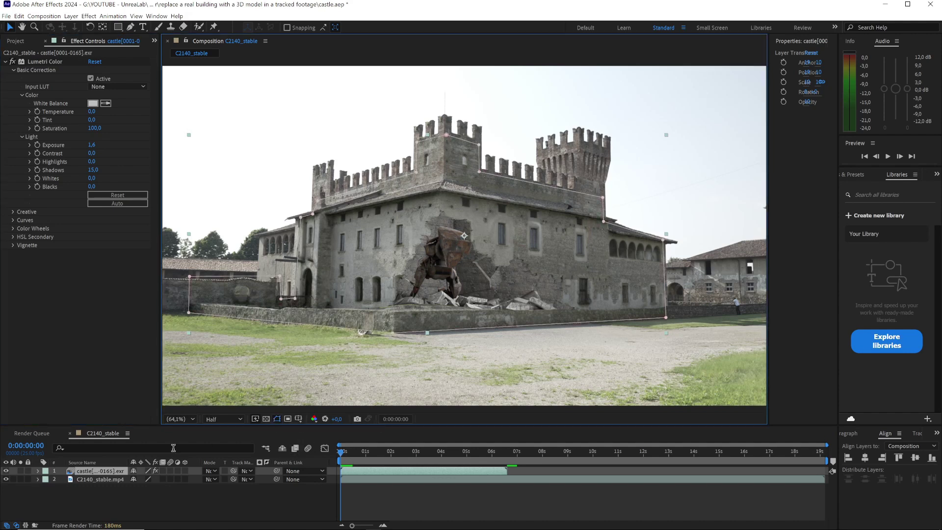
# - Expand the castle layer's masks and examine the Mask 1 outline along the battlements and tower at 200% magnification
pyautogui.click(37, 471)
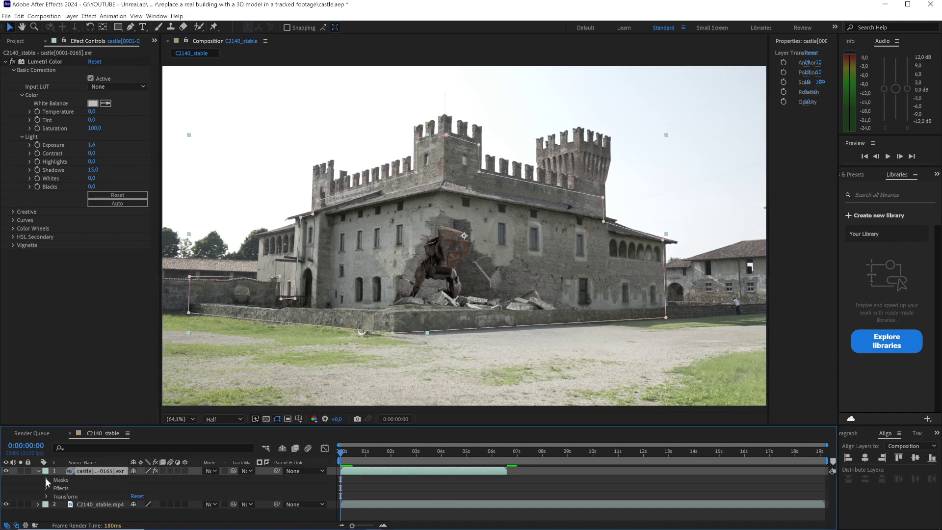
pyautogui.click(45, 479)
pyautogui.press('/')
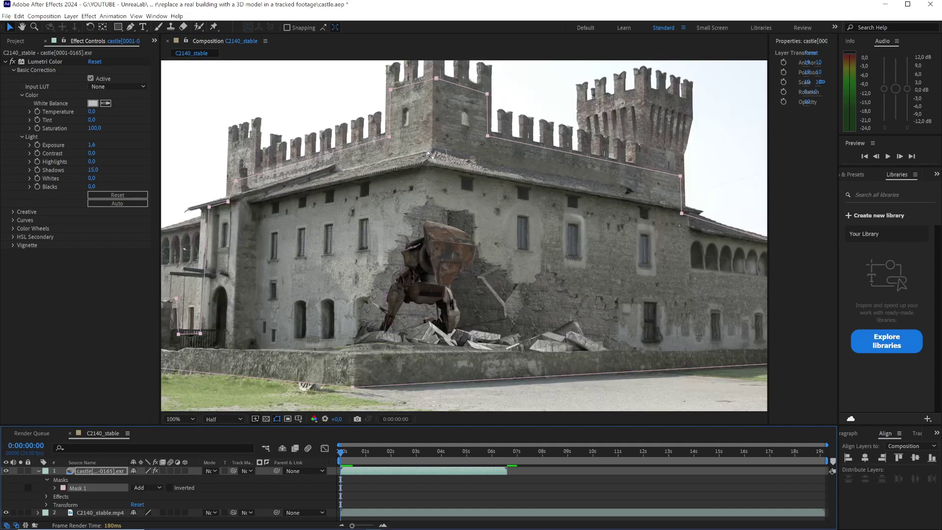
pyautogui.scroll(3, 505, 143)
pyautogui.keyDown('shift'); pyautogui.hscroll(-3, 505, 144); pyautogui.keyUp('shift')
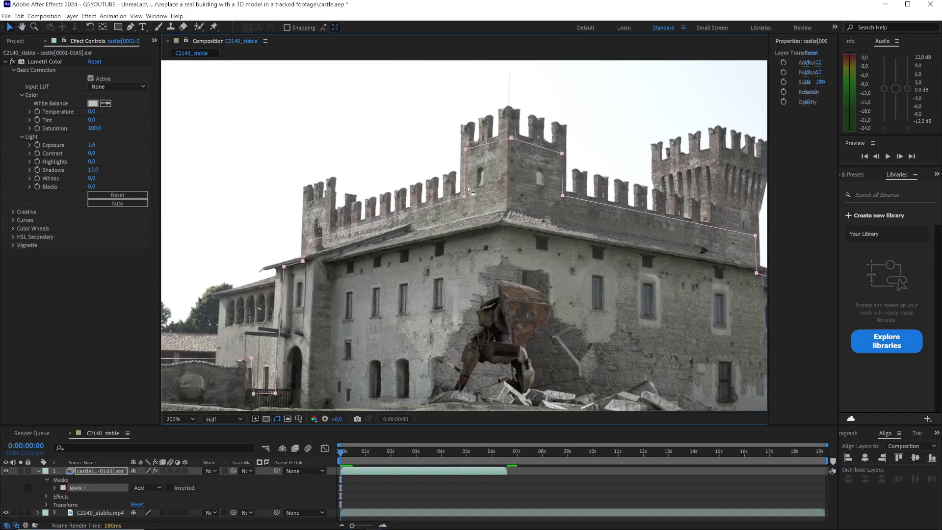
pyautogui.press('.')
pyautogui.scroll(3, 388, 172)
pyautogui.keyDown('shift'); pyautogui.hscroll(-1, 373, 245); pyautogui.keyUp('shift')
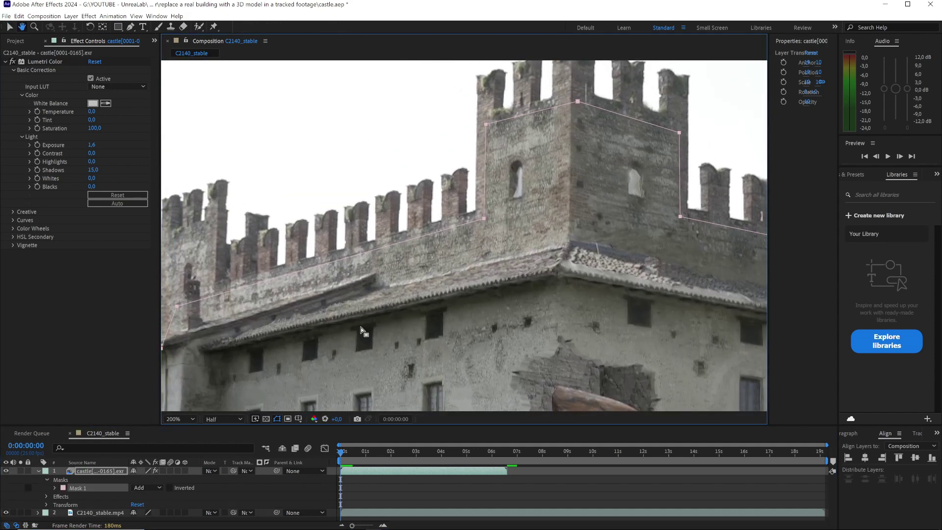
# - Toggle the castle layer's visibility to compare the masked render with the original footage around the tower
pyautogui.click(6, 471)
pyautogui.click(7, 472)
pyautogui.click(7, 471)
pyautogui.click(7, 471)
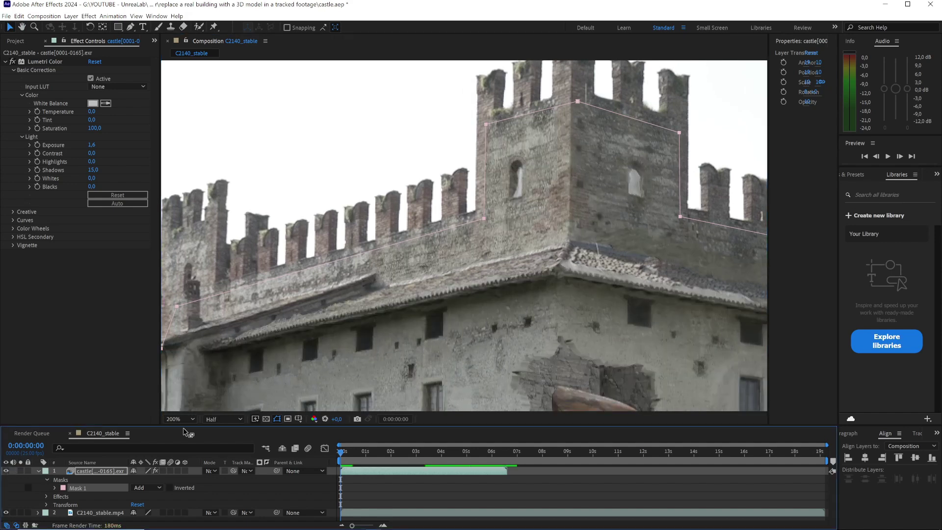
# - Hide the mask outline in the composition and expand Mask 1 to examine its feather, opacity and expansion settings
pyautogui.click(276, 419)
pyautogui.click(54, 488)
pyautogui.scroll(-2, 125, 486)
pyautogui.moveTo(153, 424); pyautogui.dragTo(153, 402)
pyautogui.click(180, 395)
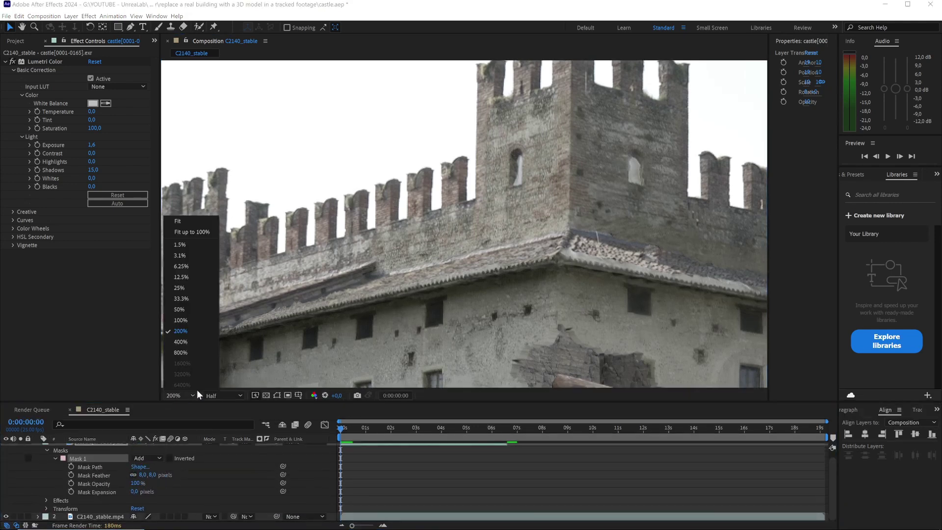
pyautogui.click(190, 226)
pyautogui.scroll(1, 63, 443)
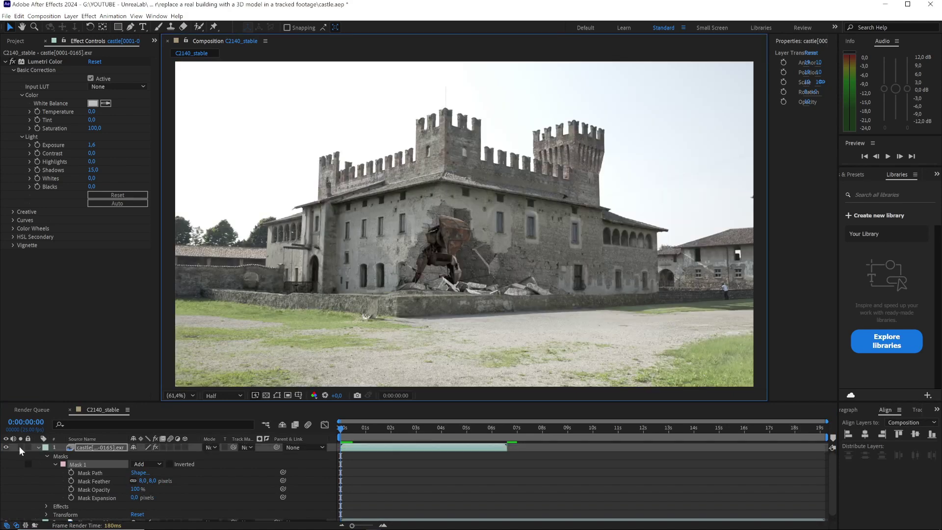
# - Collapse the castle layer's properties and compare the whole shot with the castle render hidden and shown
pyautogui.click(19, 446)
pyautogui.click(19, 446)
pyautogui.click(39, 447)
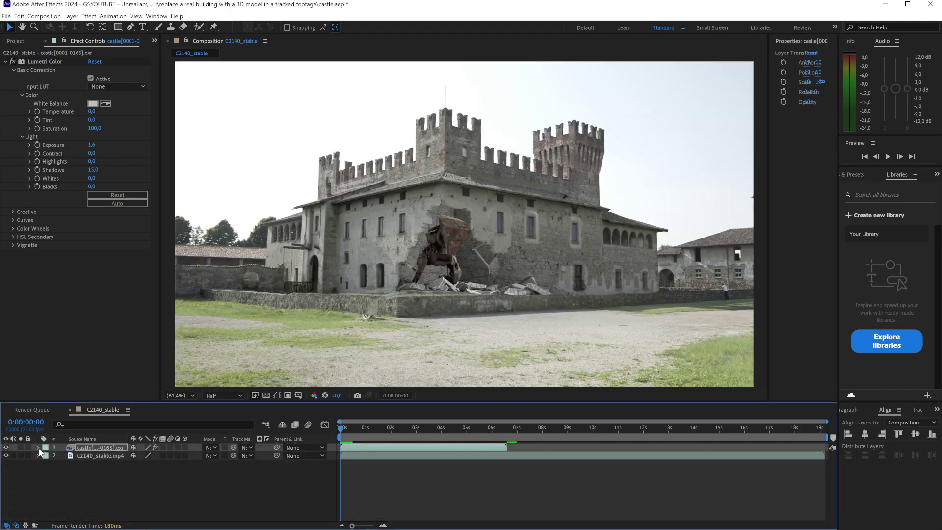
pyautogui.click(107, 500)
pyautogui.click(6, 447)
pyautogui.click(6, 447)
pyautogui.click(6, 447)
pyautogui.click(6, 447)
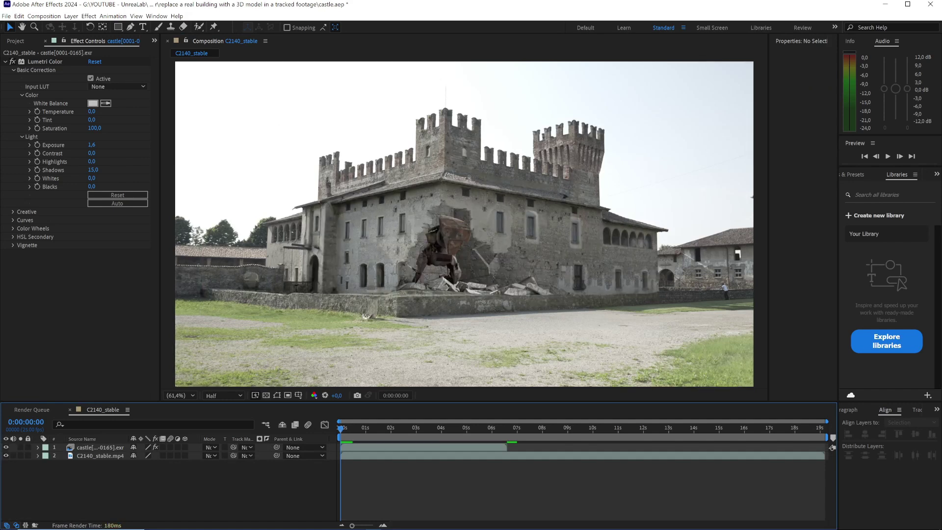